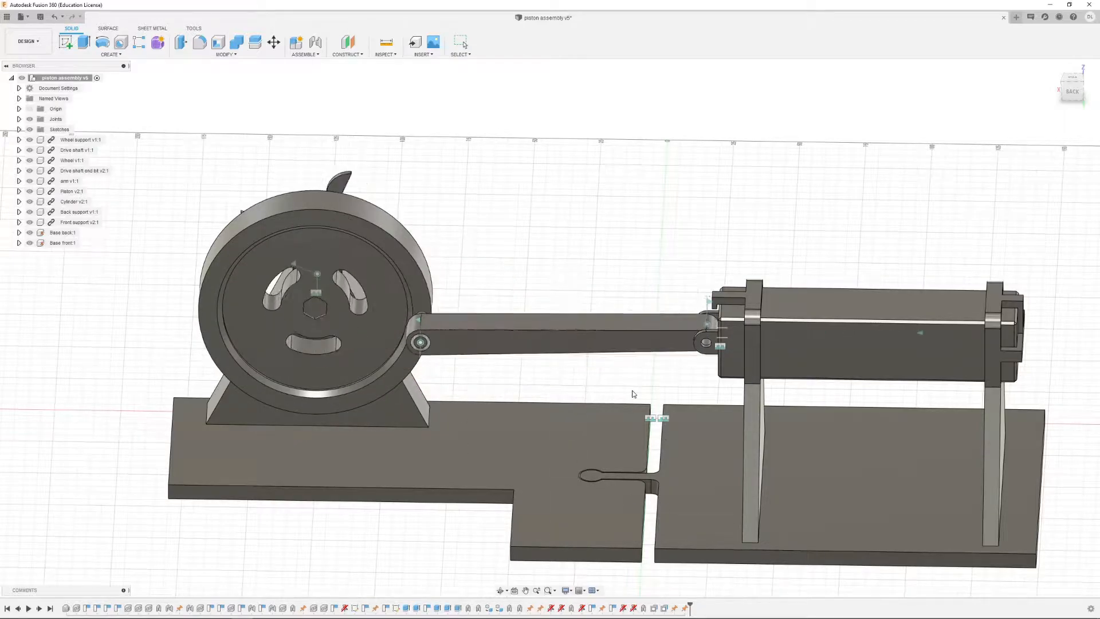
{"action": "mouse_move", "coordinate": [618, 373]}
{"action": "middle_mouse_down", "text": "shift"}
{"action": "mouse_move", "coordinate": [648, 351]}
{"action": "mouse_move", "coordinate": [619, 380]}
{"action": "middle_mouse_up", "text": "shift"}
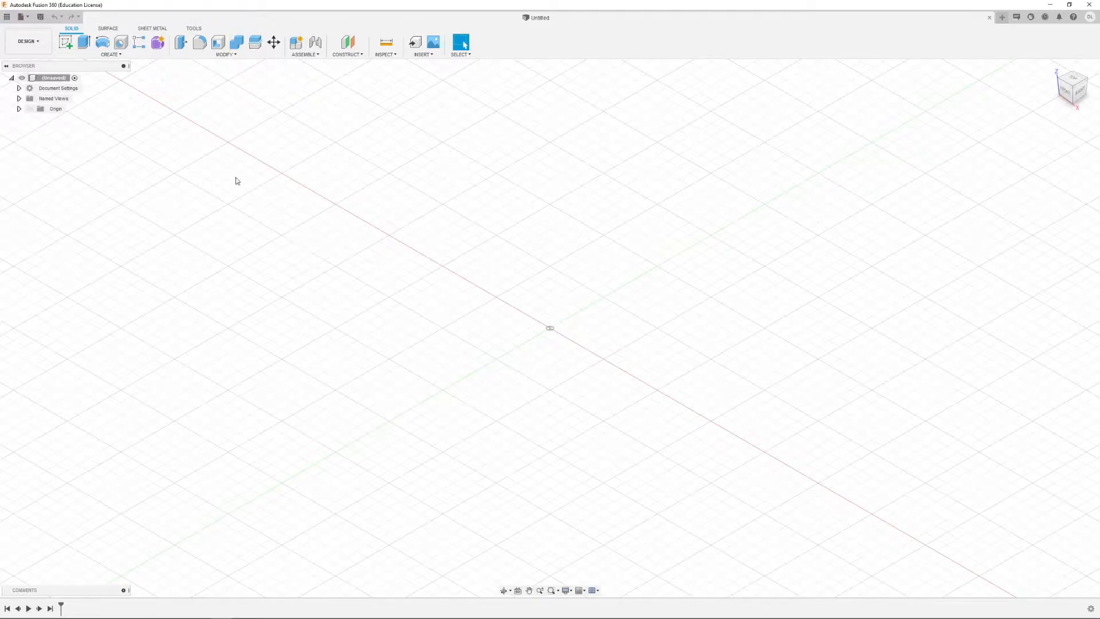
- Check the active unit type in the new design's document settings
{"action": "left_click", "coordinate": [19, 89]}
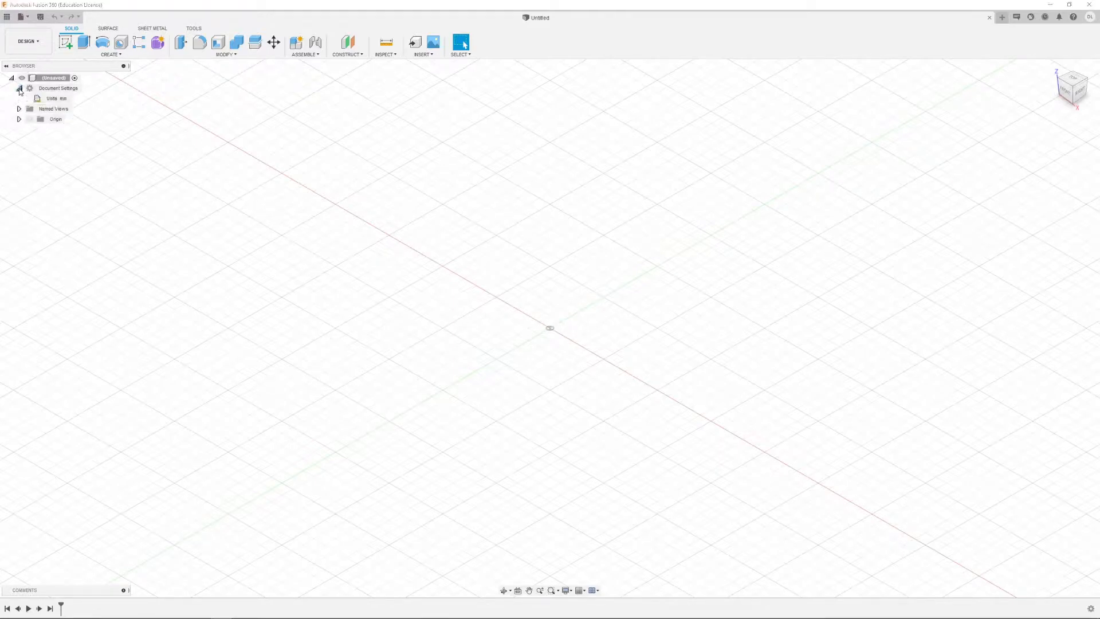
{"action": "mouse_move", "coordinate": [66, 99]}
{"action": "left_click", "coordinate": [75, 99]}
{"action": "left_click", "coordinate": [1036, 131]}
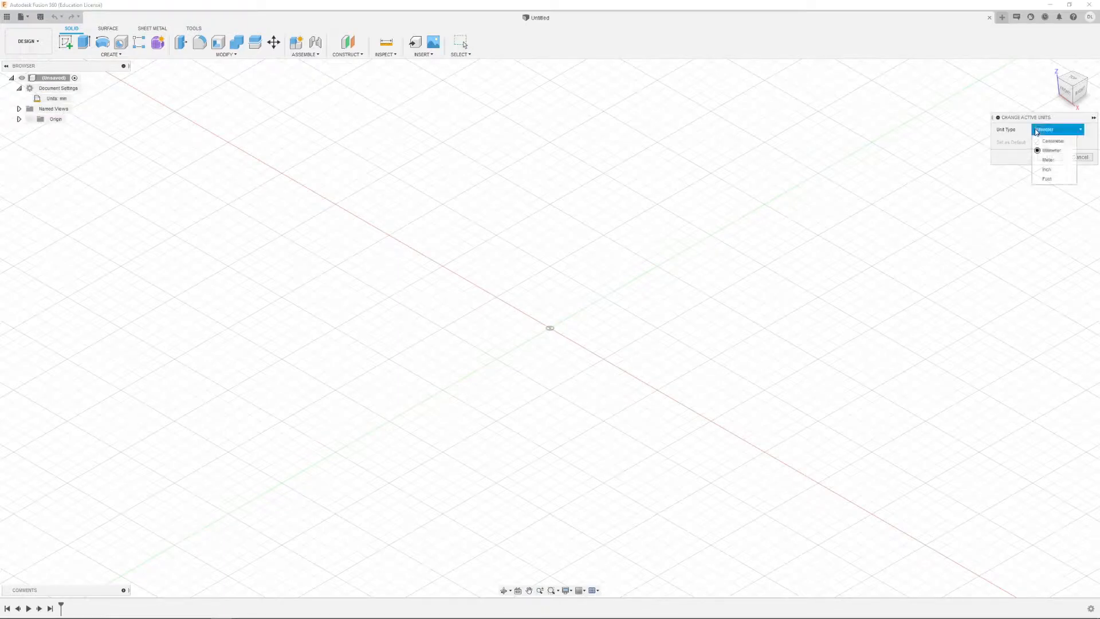
{"action": "left_click", "coordinate": [1043, 129]}
{"action": "left_click", "coordinate": [1080, 157]}
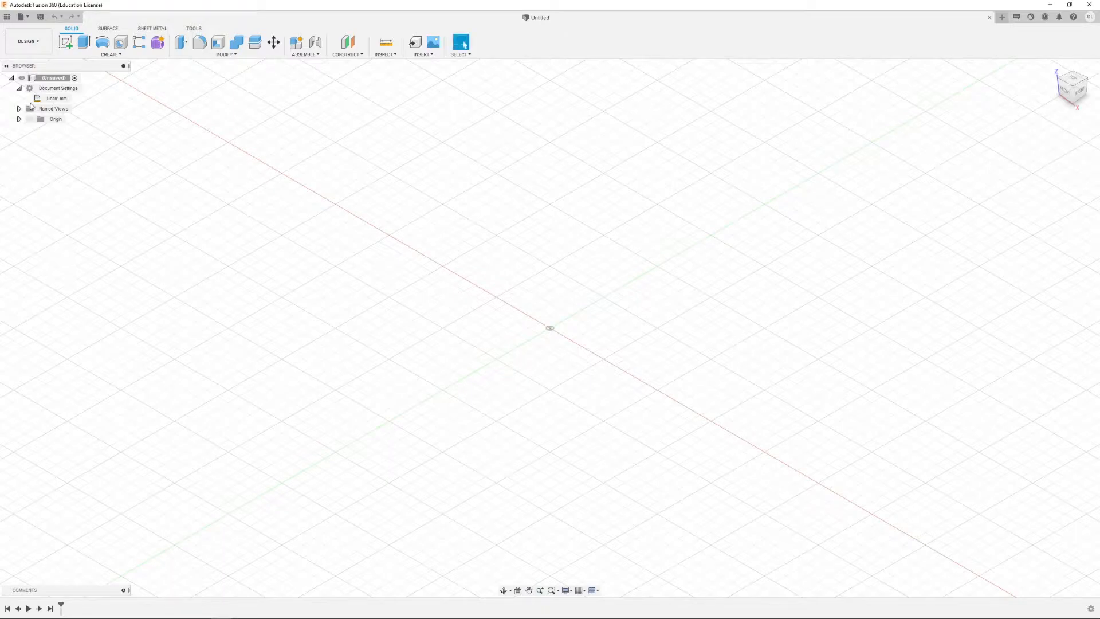
{"action": "left_click", "coordinate": [19, 89]}
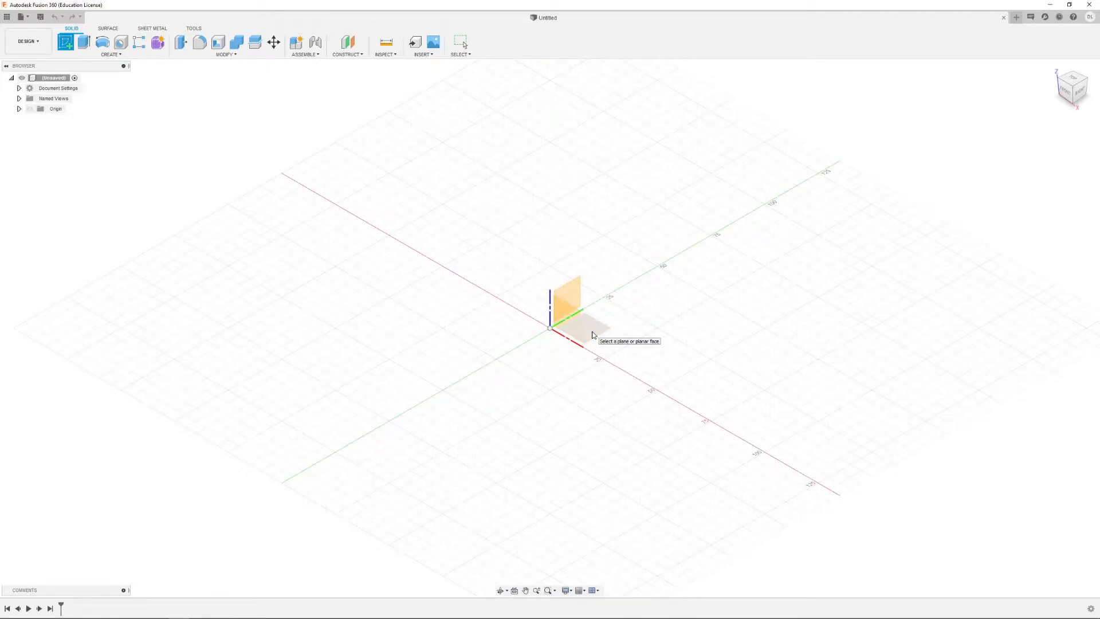
- Start a sketch on the horizontal origin plane and draw a 15 mm diameter circle centred on the origin
{"action": "left_click", "coordinate": [575, 325]}
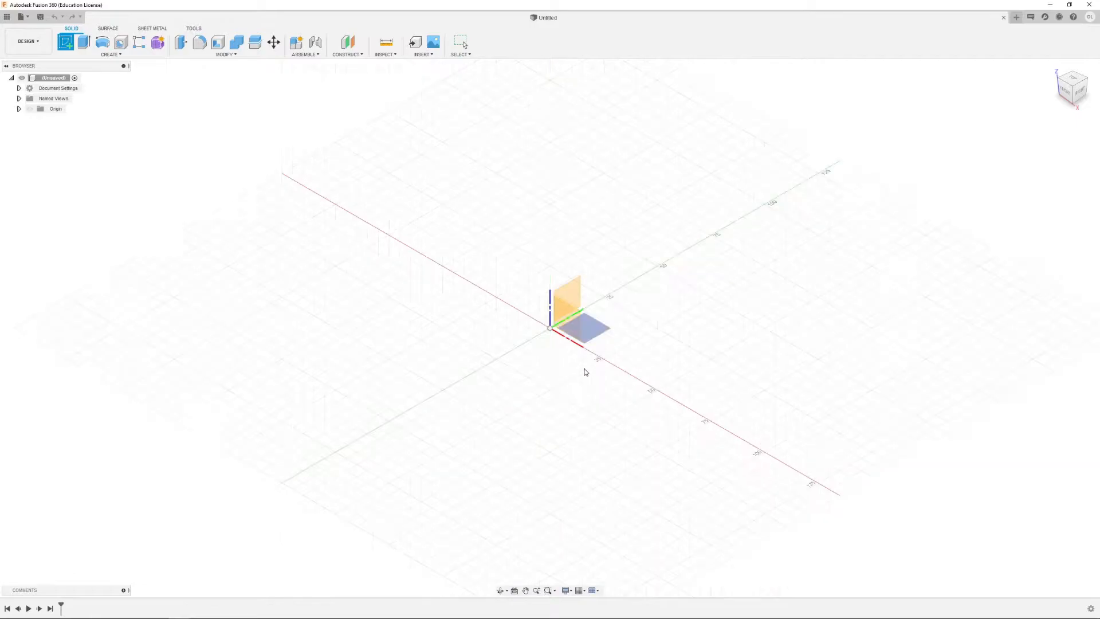
{"action": "left_click", "coordinate": [600, 330]}
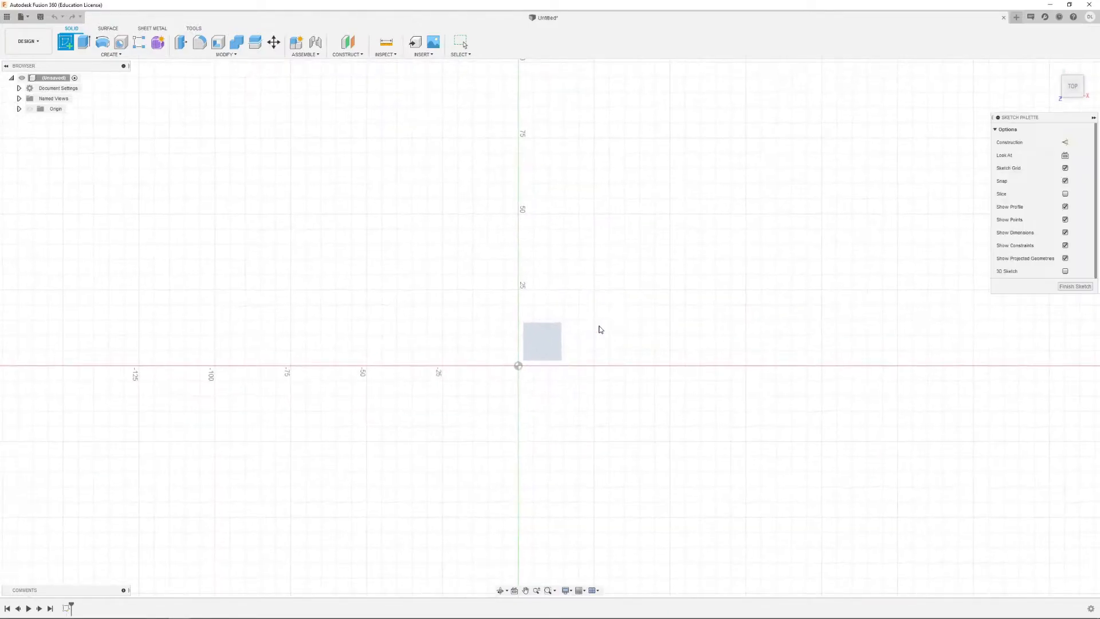
{"action": "scroll", "coordinate": [542, 369], "scroll_direction": "up", "scroll_amount": 2}
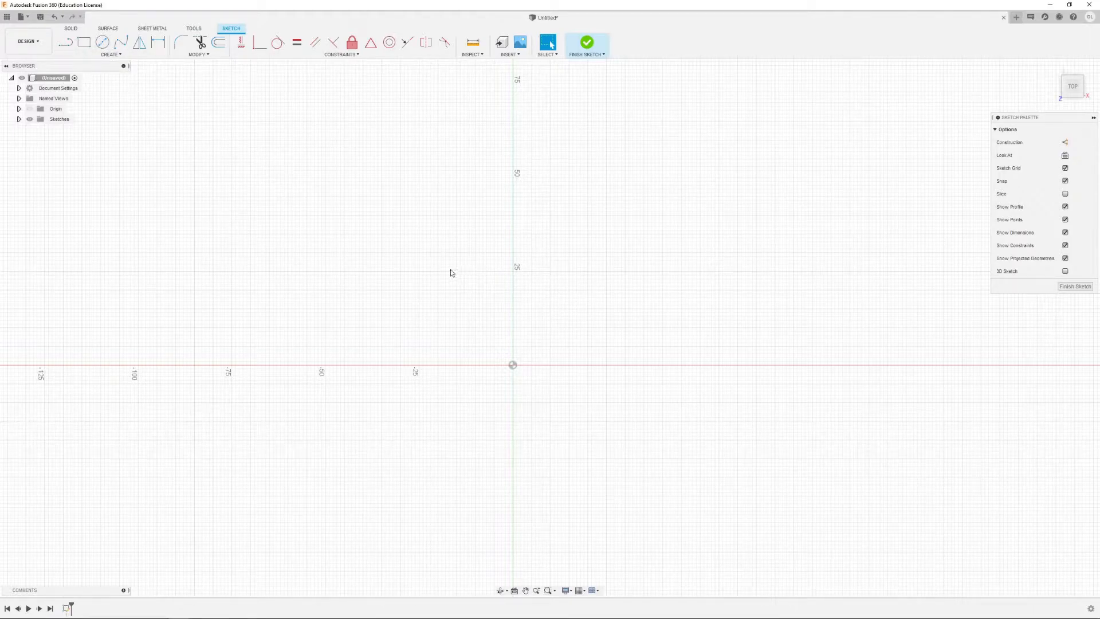
{"action": "left_click", "coordinate": [102, 45]}
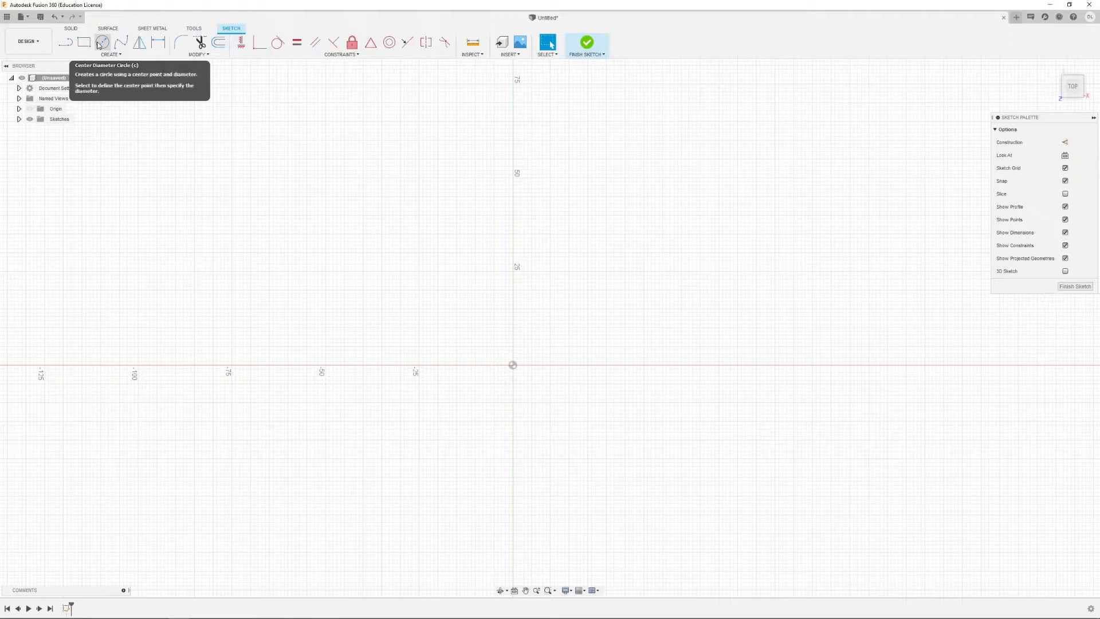
{"action": "left_click", "coordinate": [101, 44]}
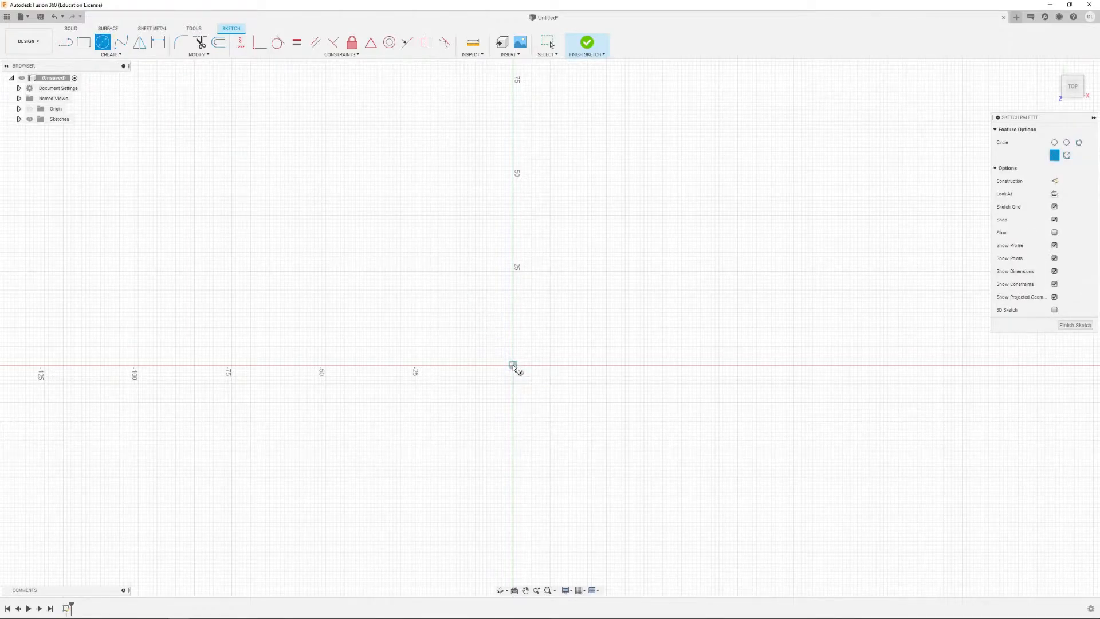
{"action": "left_click", "coordinate": [513, 365]}
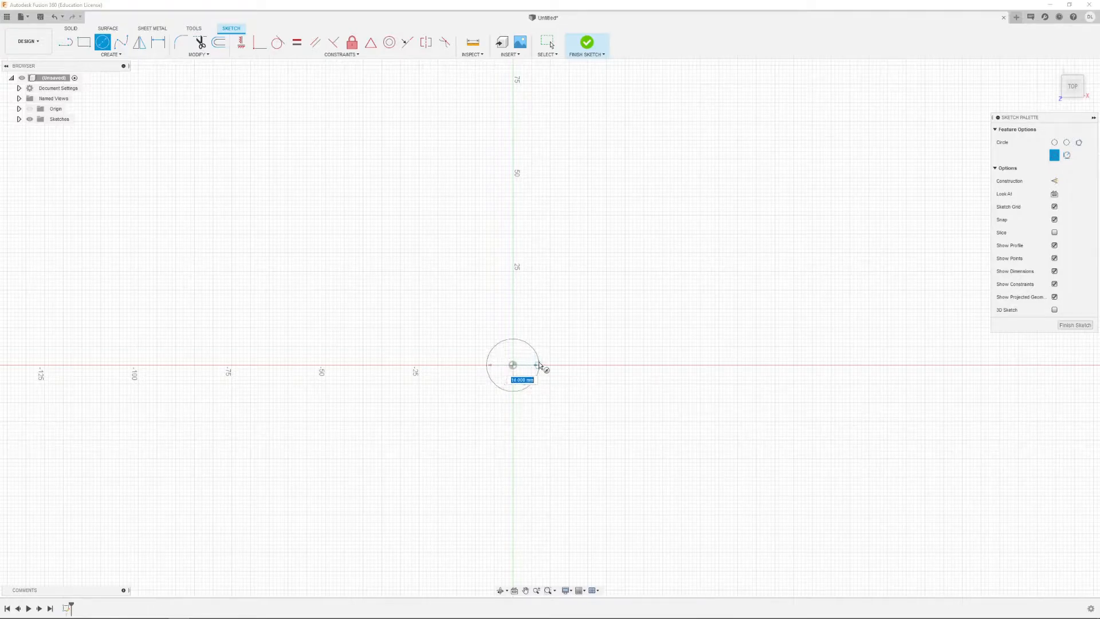
{"action": "type", "text": "15"}
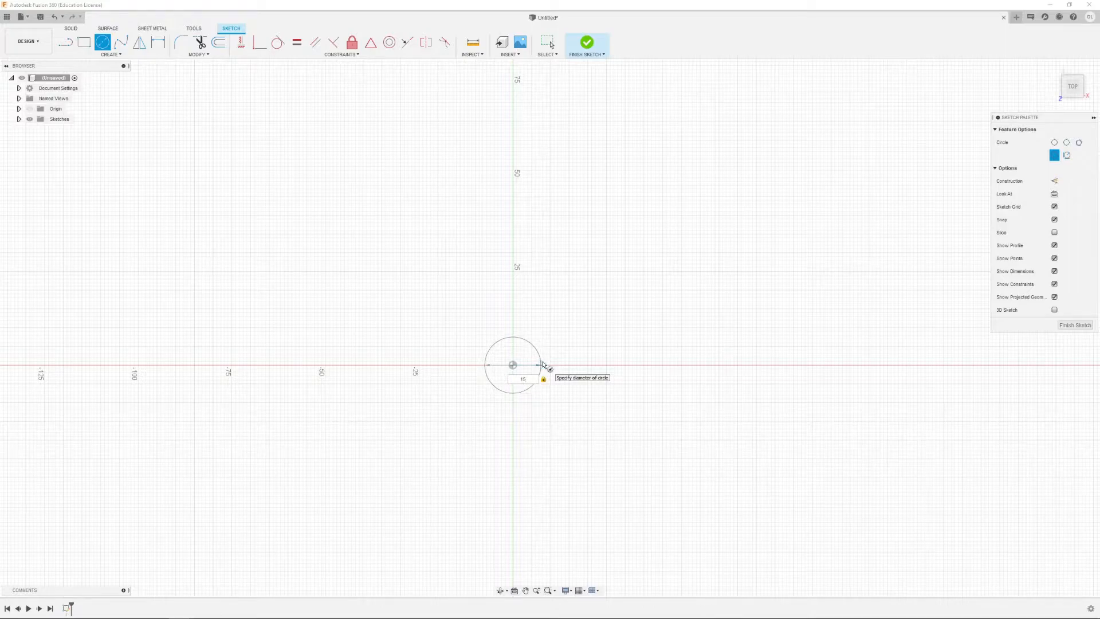
{"action": "key", "text": "Return"}
{"action": "scroll", "coordinate": [470, 397], "scroll_direction": "up", "scroll_amount": 1}
{"action": "scroll", "coordinate": [516, 364], "scroll_direction": "up", "scroll_amount": 3}
{"action": "middle_click_drag", "start_coordinate": [520, 362], "coordinate": [497, 360]}
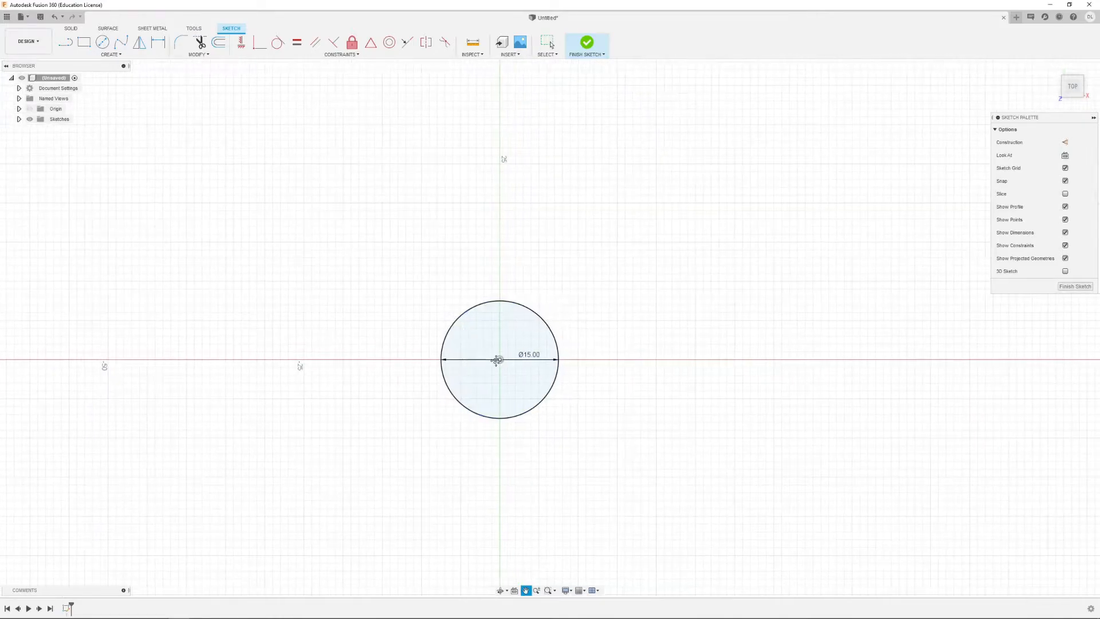
- Add a six-sided inscribed polygon with a 4.75 mm radius, centred on the origin with a vertex on the vertical axis, and finish the sketch
{"action": "left_click", "coordinate": [115, 56]}
{"action": "mouse_move", "coordinate": [107, 95]}
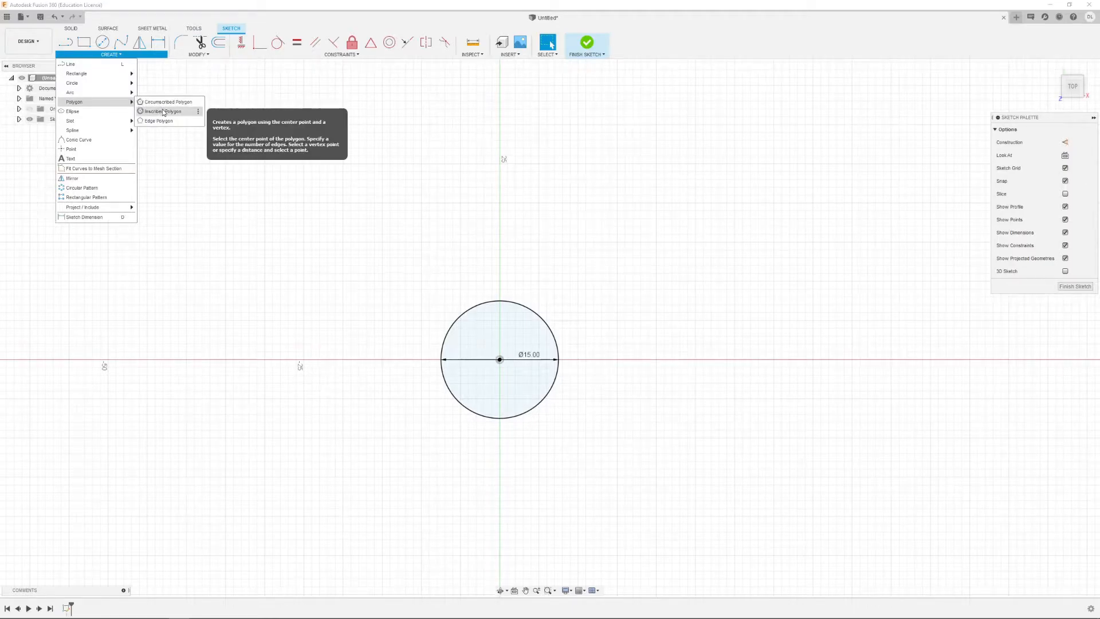
{"action": "left_click", "coordinate": [164, 112]}
{"action": "left_click", "coordinate": [500, 359]}
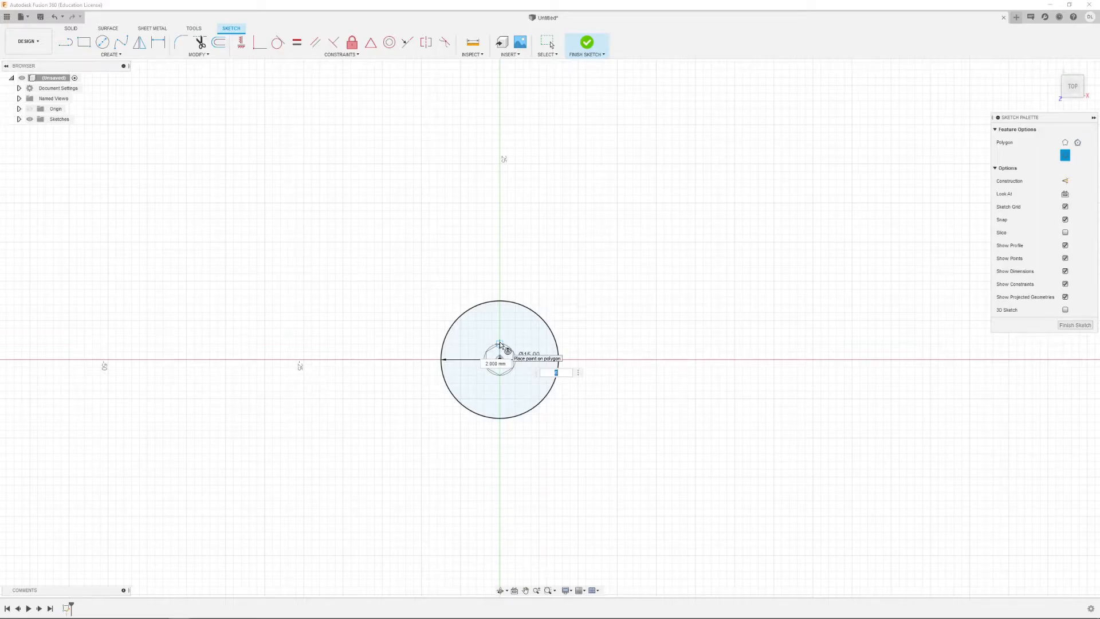
{"action": "key", "text": "Tab"}
{"action": "type", "text": "4.75"}
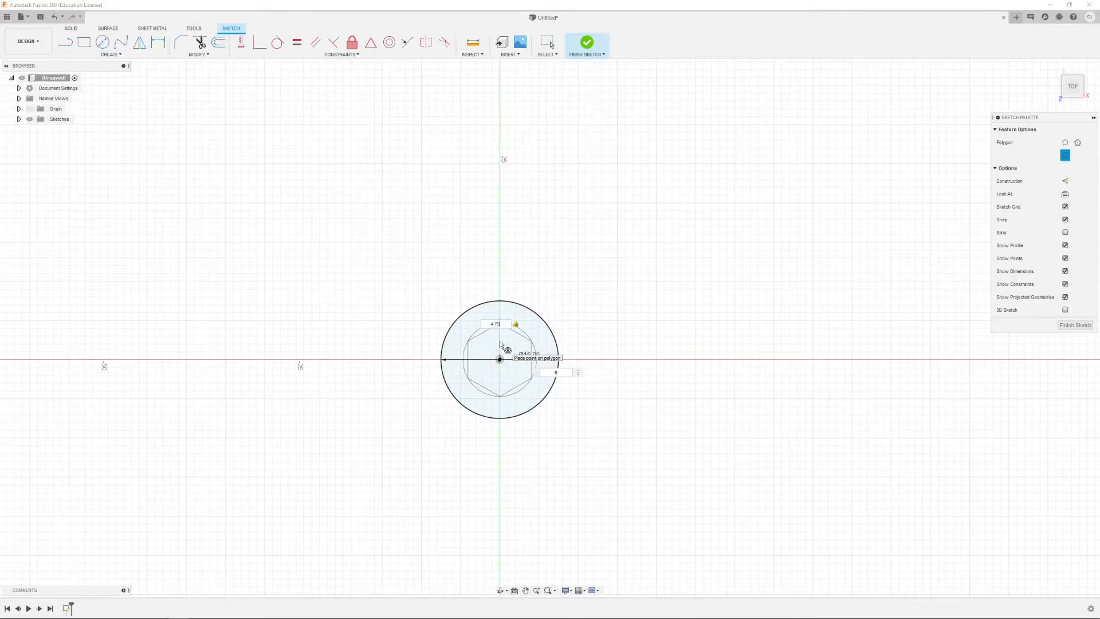
{"action": "key", "text": "Return"}
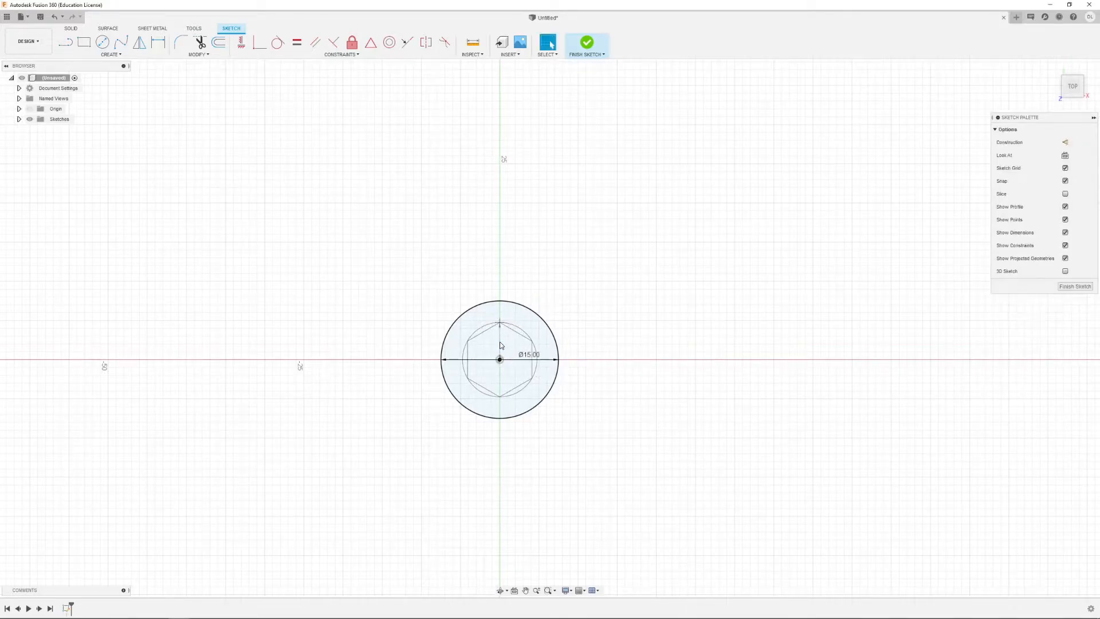
{"action": "left_click", "coordinate": [585, 43]}
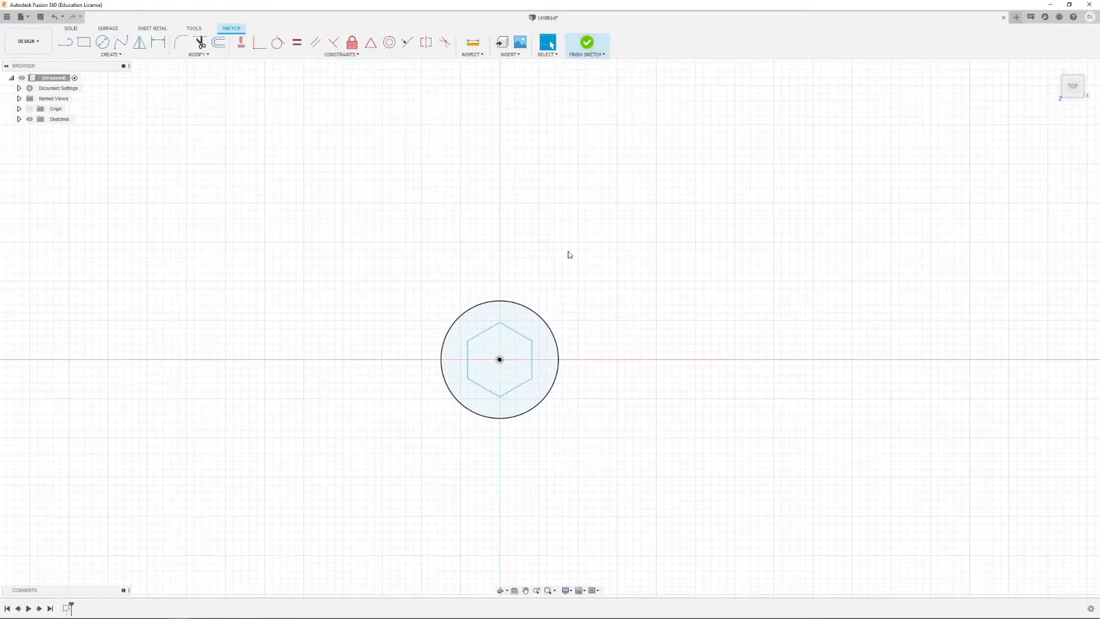
- Extrude both the outer ring and the hexagon profile 15 mm upward as a new body
{"action": "middle_click_drag", "start_coordinate": [537, 360], "coordinate": [513, 312], "text": "shift"}
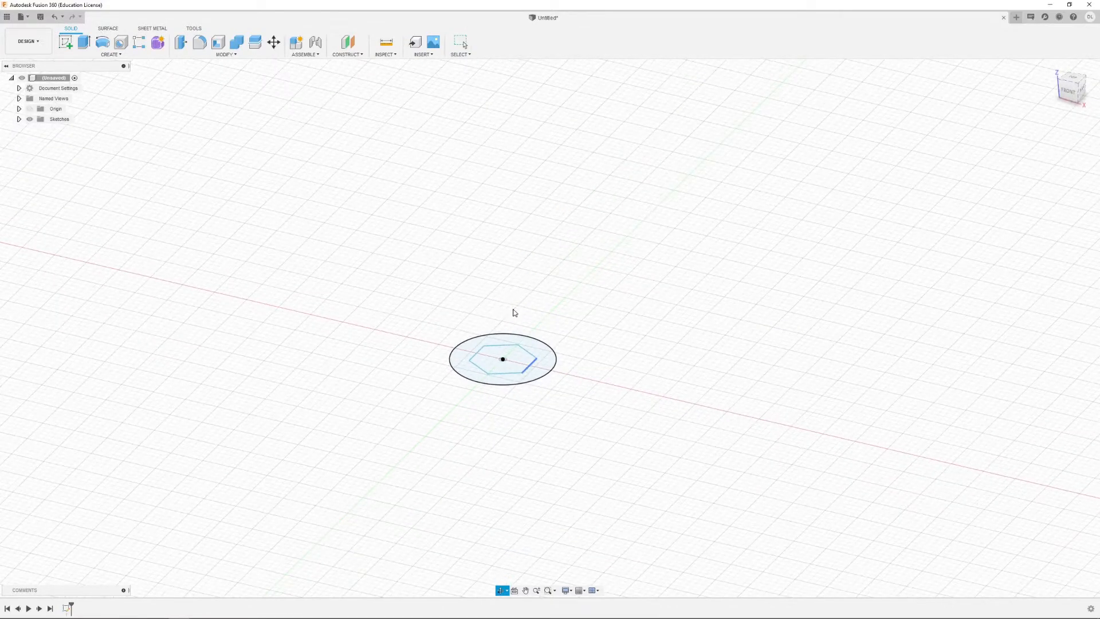
{"action": "key", "text": "e"}
{"action": "left_click", "coordinate": [477, 376]}
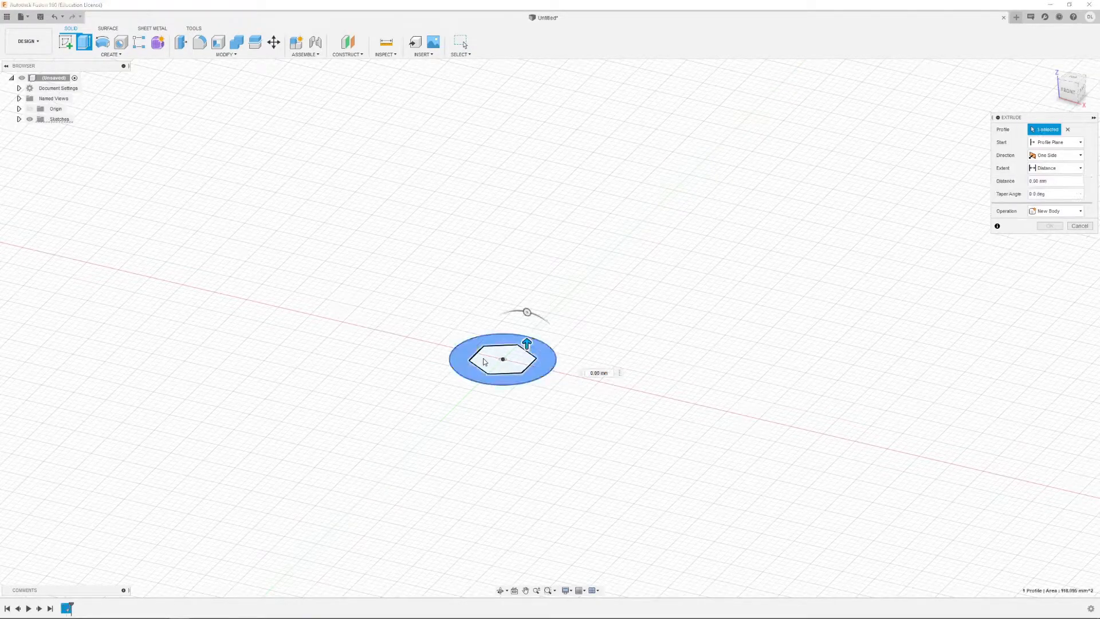
{"action": "left_click", "coordinate": [503, 352]}
{"action": "left_click_drag", "start_coordinate": [502, 352], "coordinate": [503, 300]}
{"action": "type", "text": "15"}
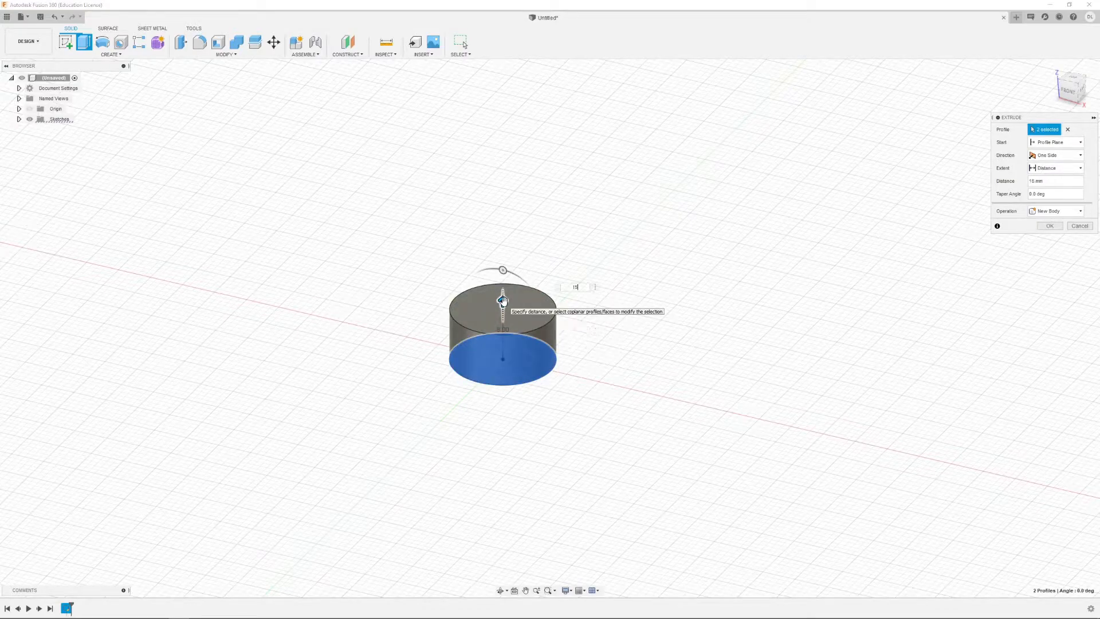
{"action": "key", "text": "Return"}
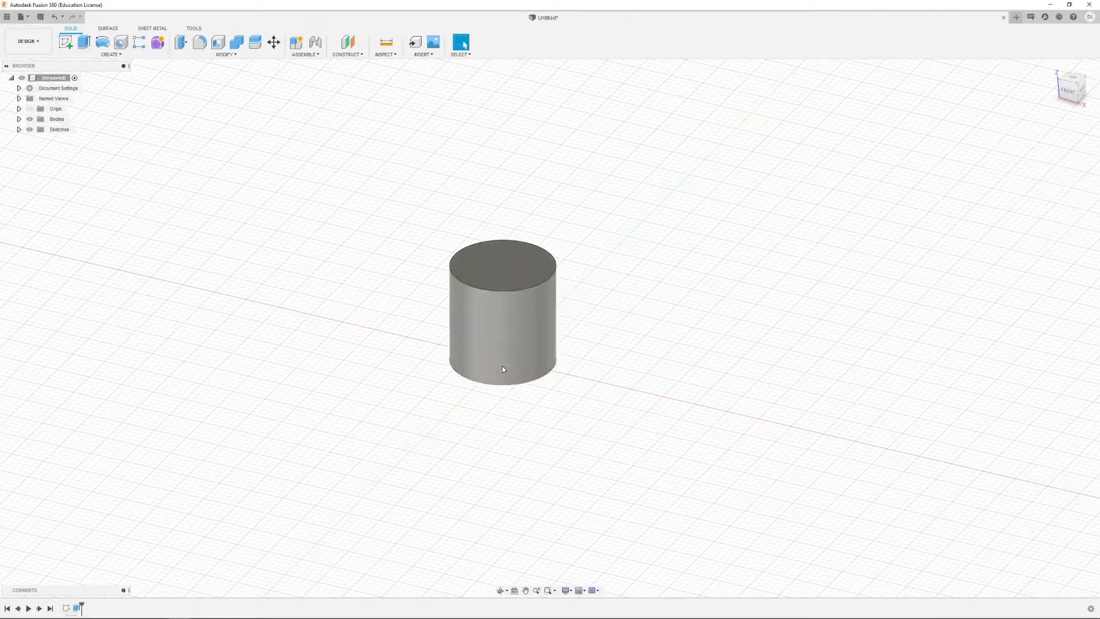
- Redisplay Sketch1, extrude its hexagon 11 mm upward starting from the cylinder's top face as a join, and hide the sketch again
{"action": "left_click", "coordinate": [19, 130]}
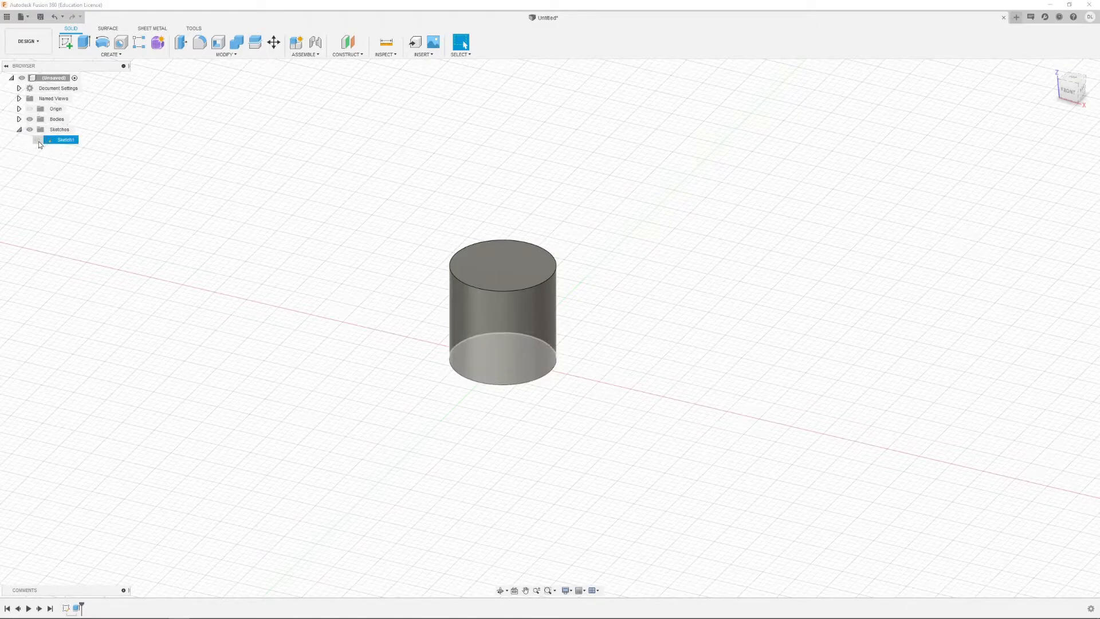
{"action": "left_click", "coordinate": [38, 140]}
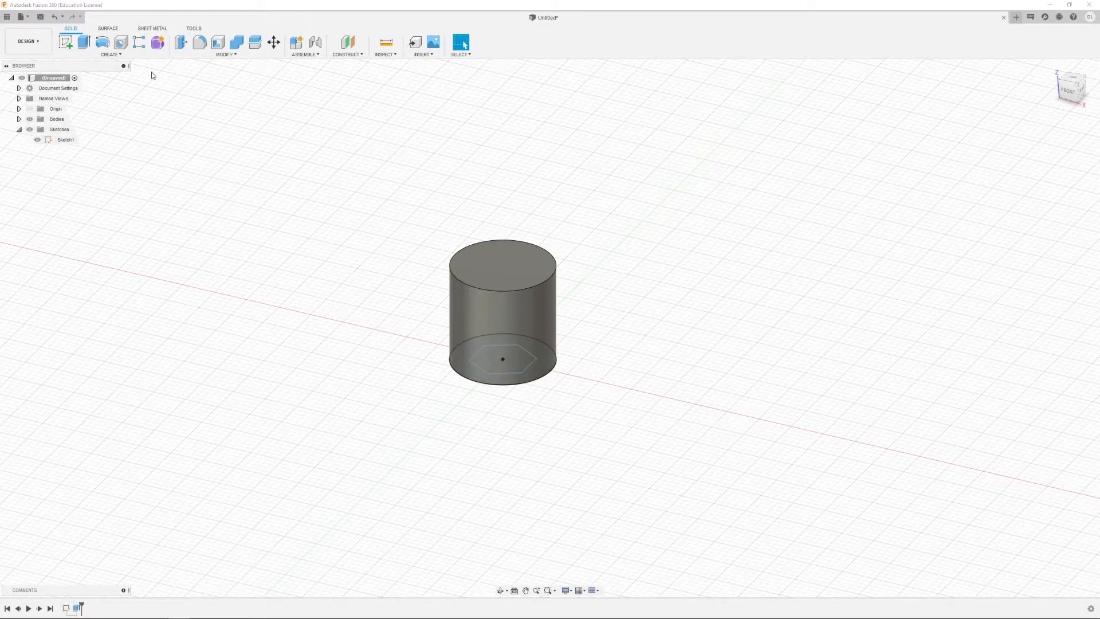
{"action": "left_click", "coordinate": [84, 45]}
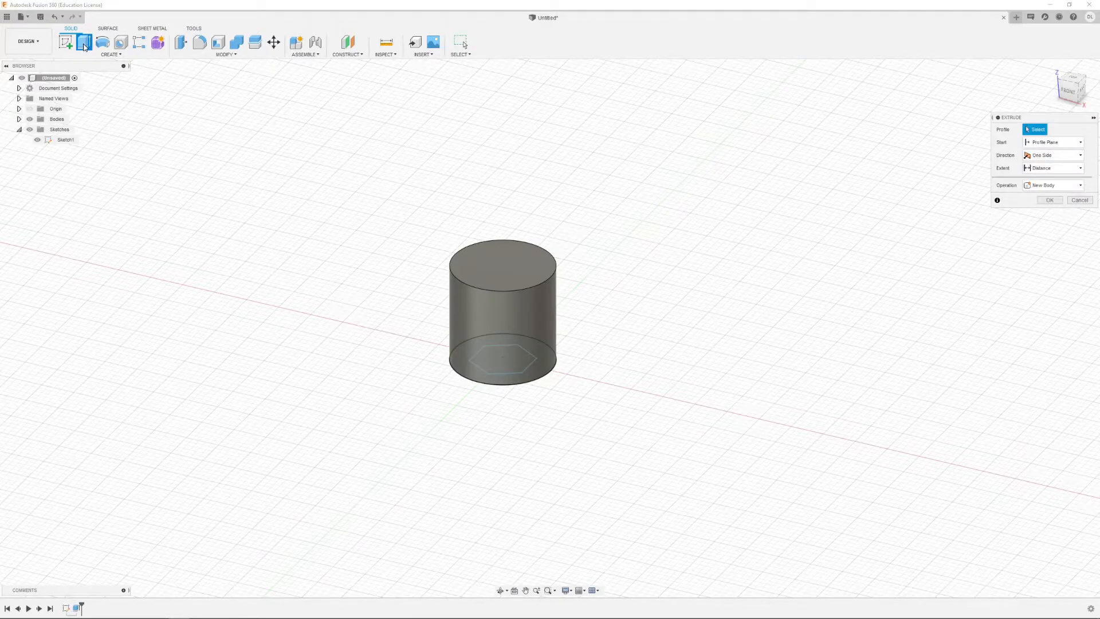
{"action": "left_click", "coordinate": [500, 362]}
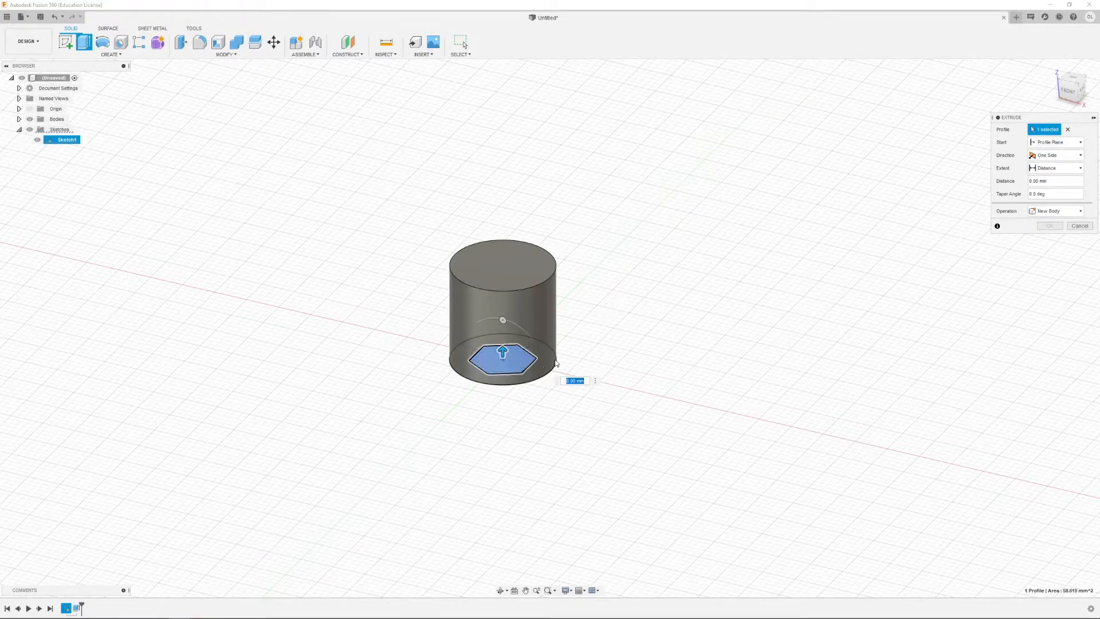
{"action": "left_click", "coordinate": [1056, 142]}
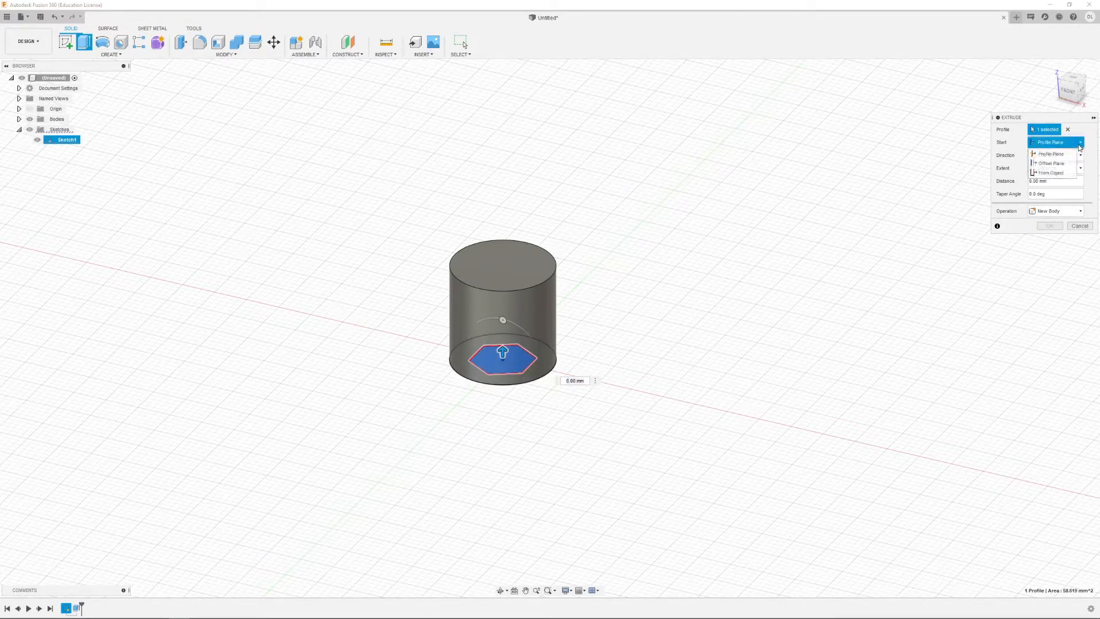
{"action": "left_click", "coordinate": [1058, 173]}
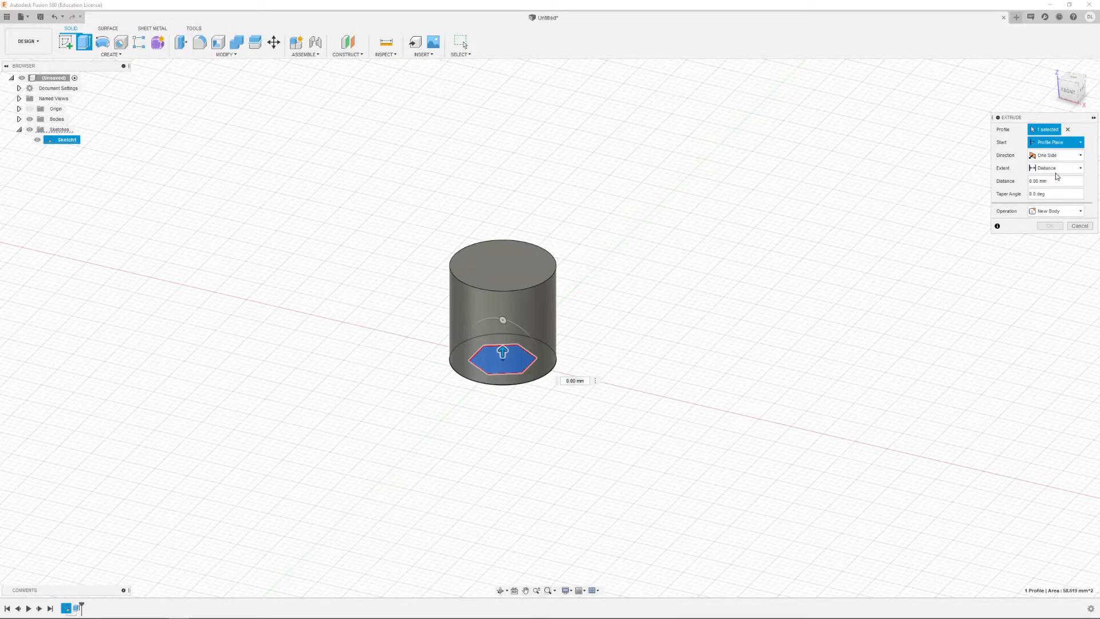
{"action": "left_click", "coordinate": [519, 275]}
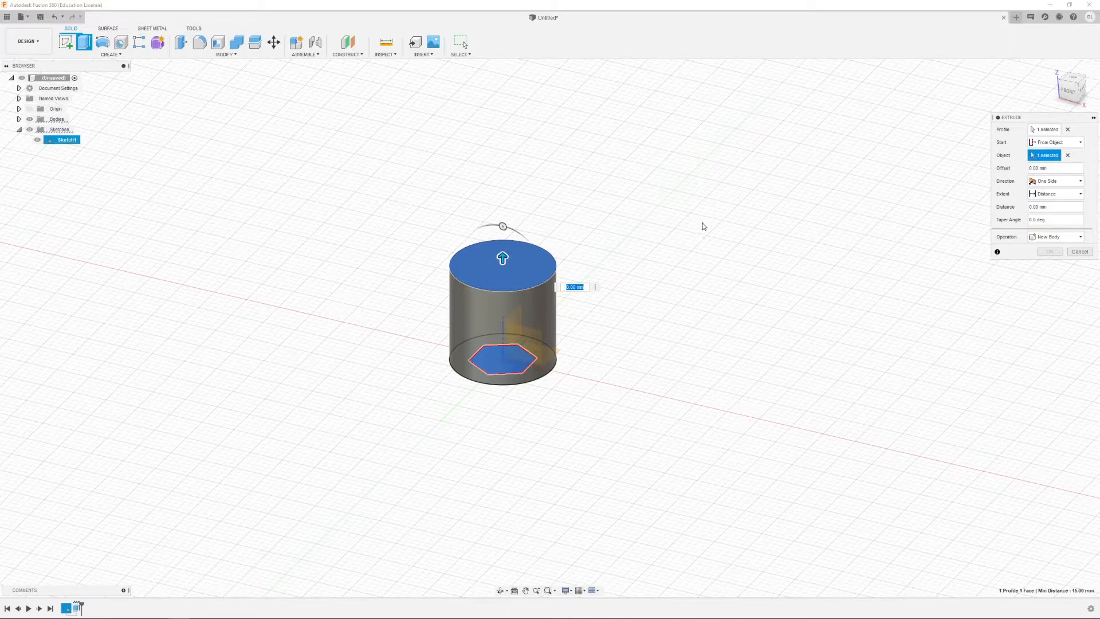
{"action": "left_click_drag", "start_coordinate": [502, 259], "coordinate": [502, 246]}
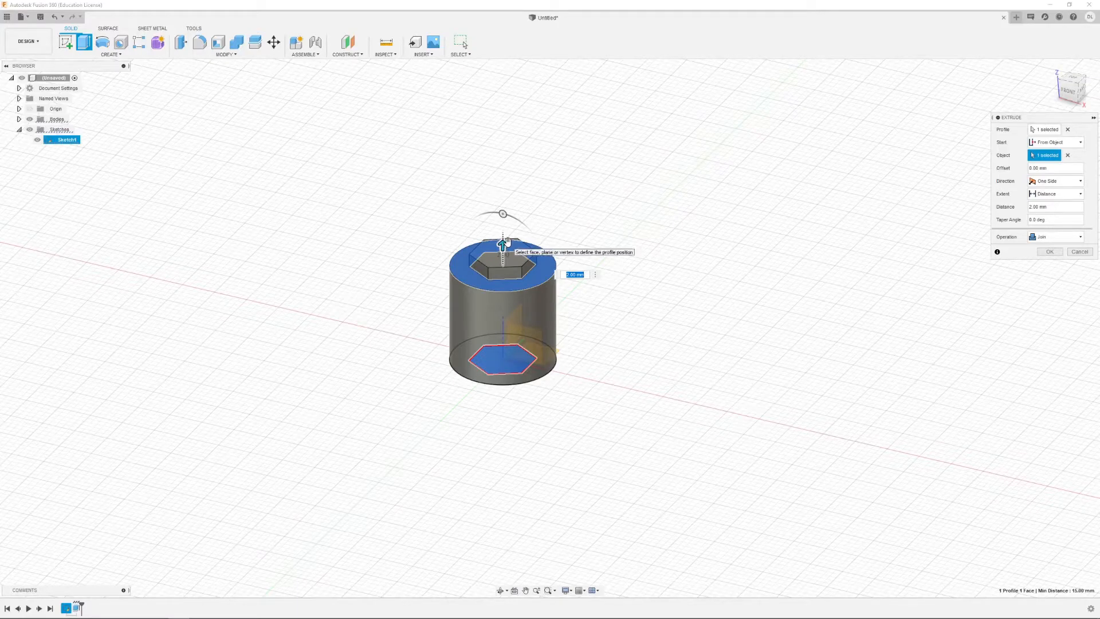
{"action": "type", "text": "11"}
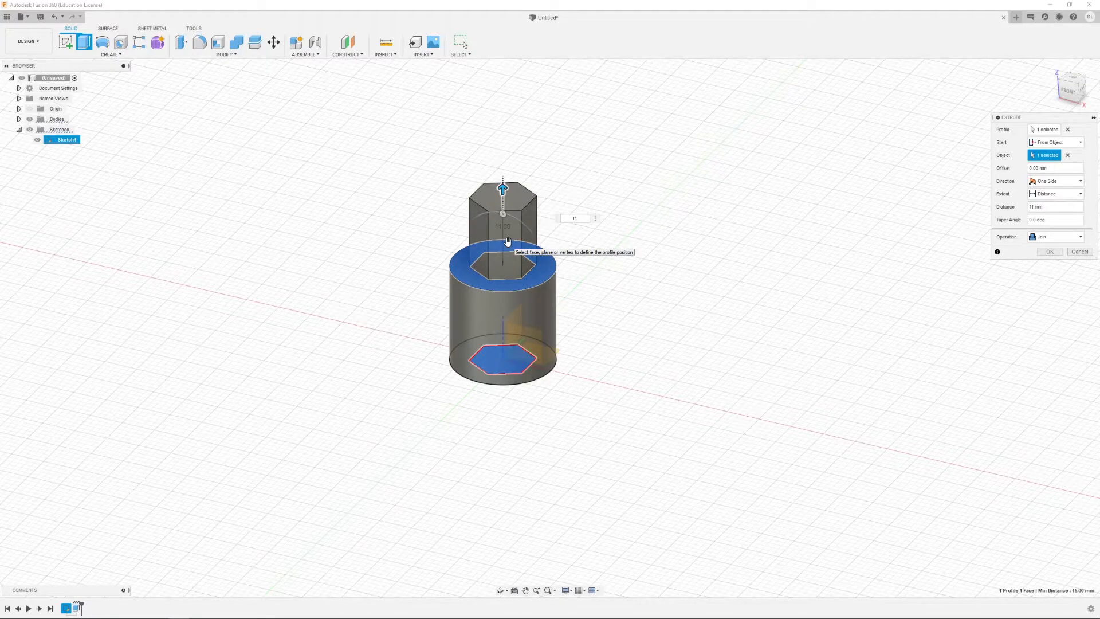
{"action": "key", "text": "Return"}
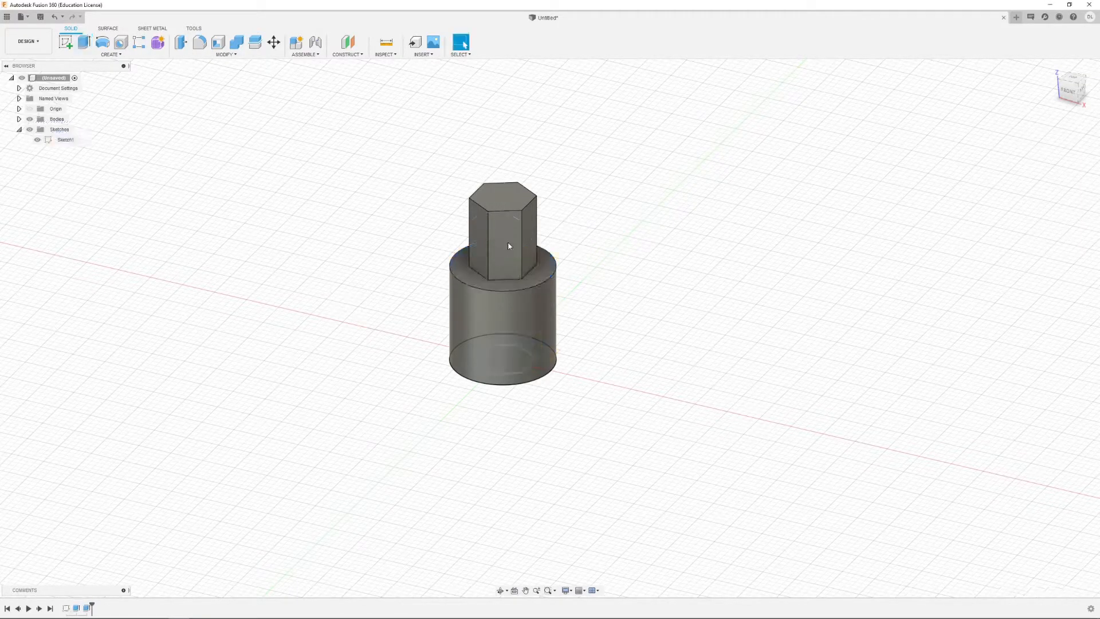
{"action": "left_click", "coordinate": [37, 140]}
- Sketch an 11 mm diameter circle centred on the origin on the cylinder's flat bottom face, and finish the sketch
{"action": "middle_click_drag", "start_coordinate": [515, 402], "coordinate": [503, 296], "text": "shift"}
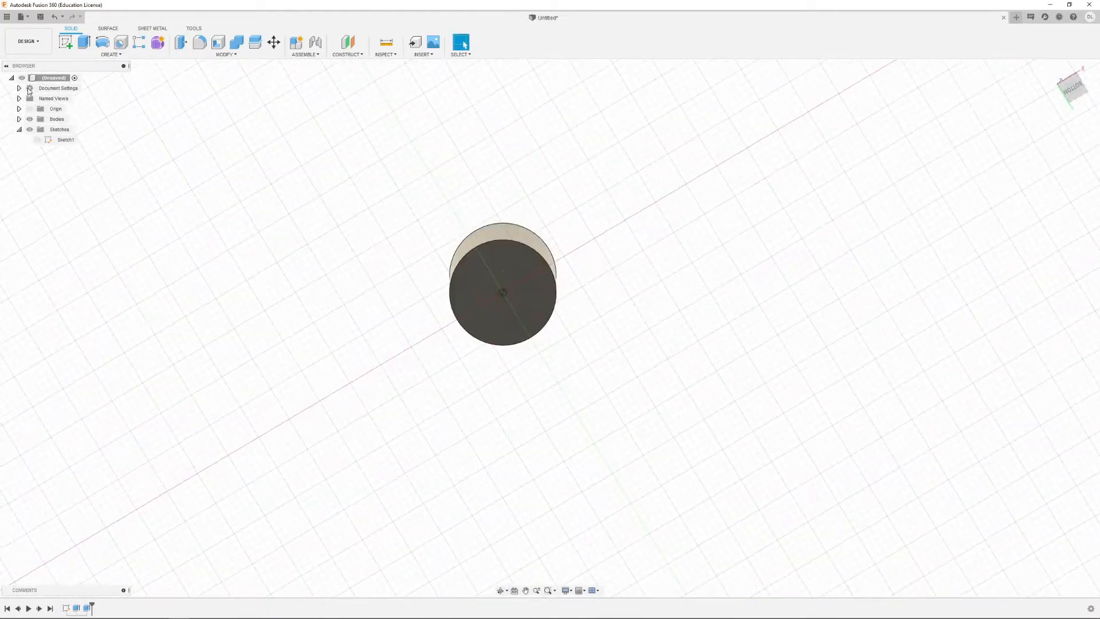
{"action": "left_click", "coordinate": [65, 43]}
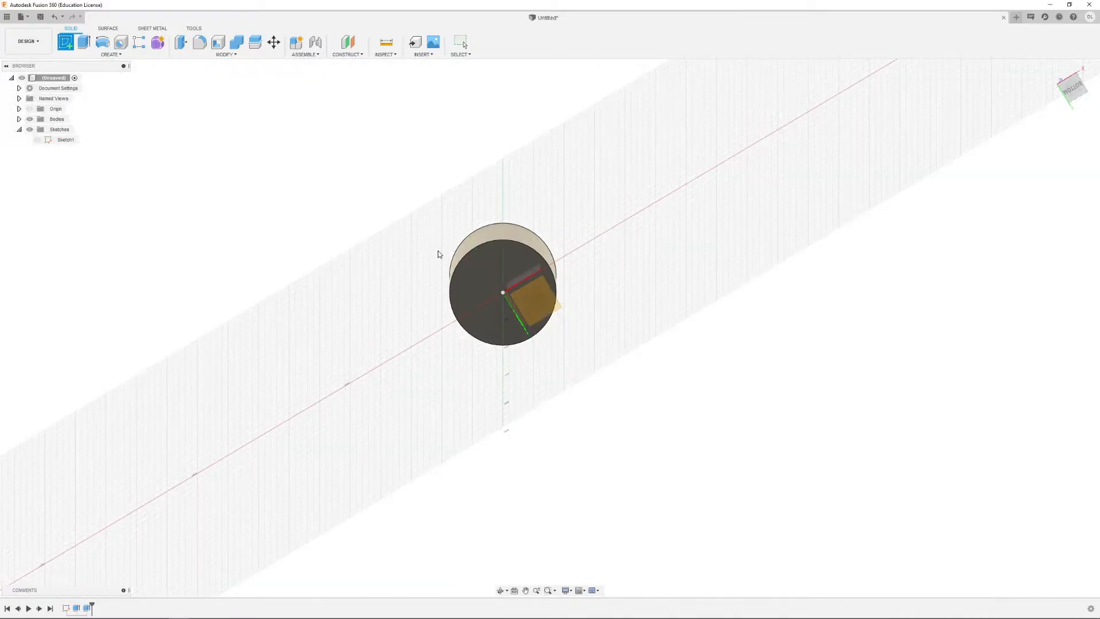
{"action": "left_click", "coordinate": [483, 280]}
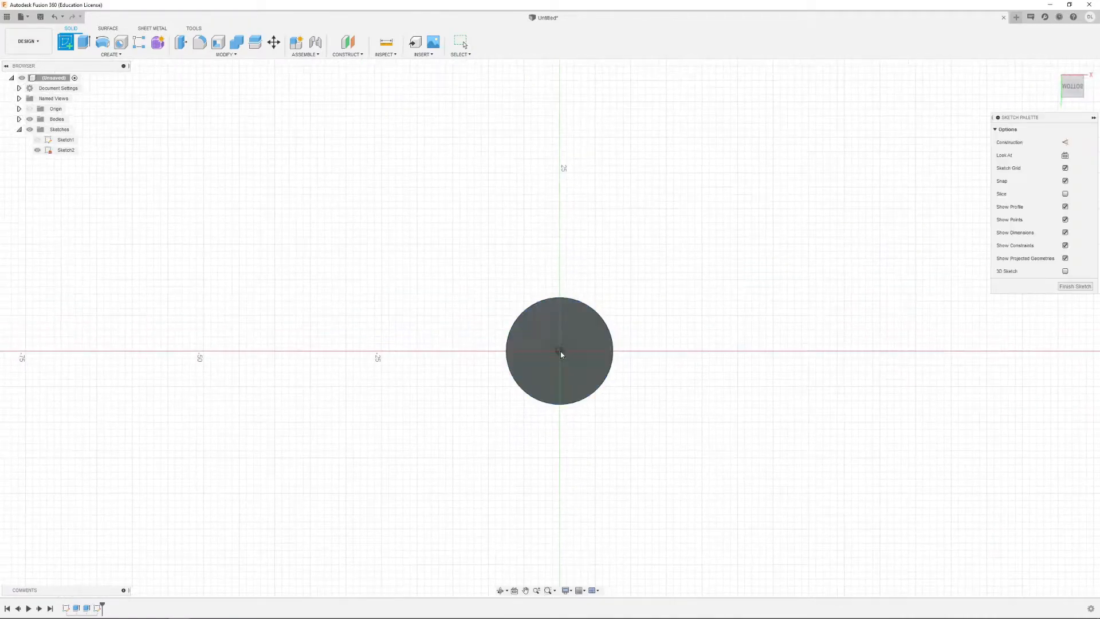
{"action": "key", "text": "c"}
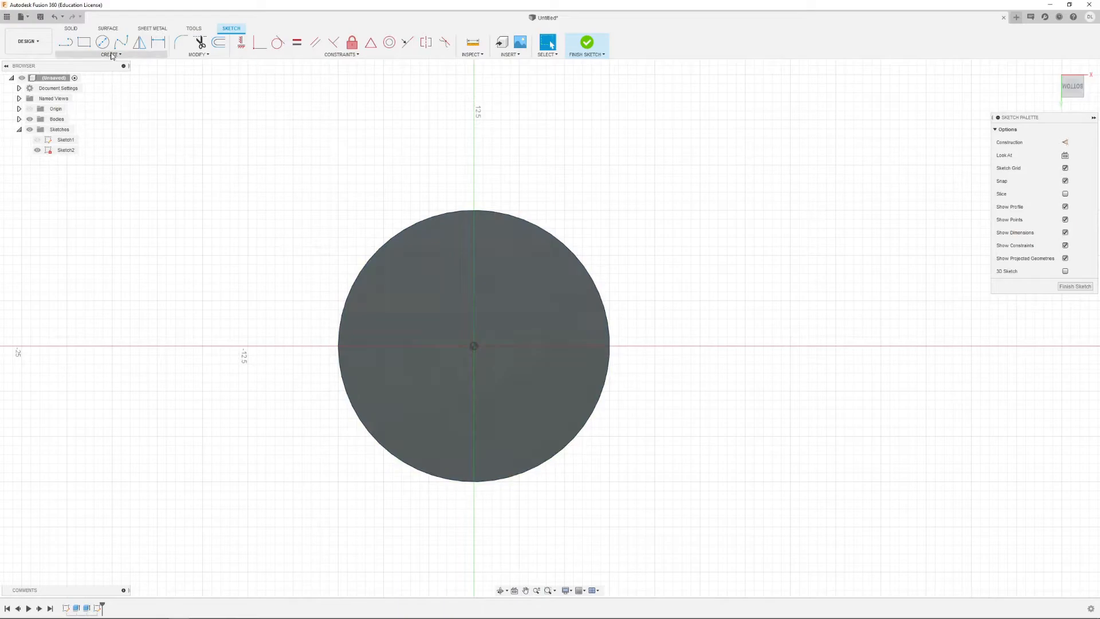
{"action": "left_click", "coordinate": [473, 346]}
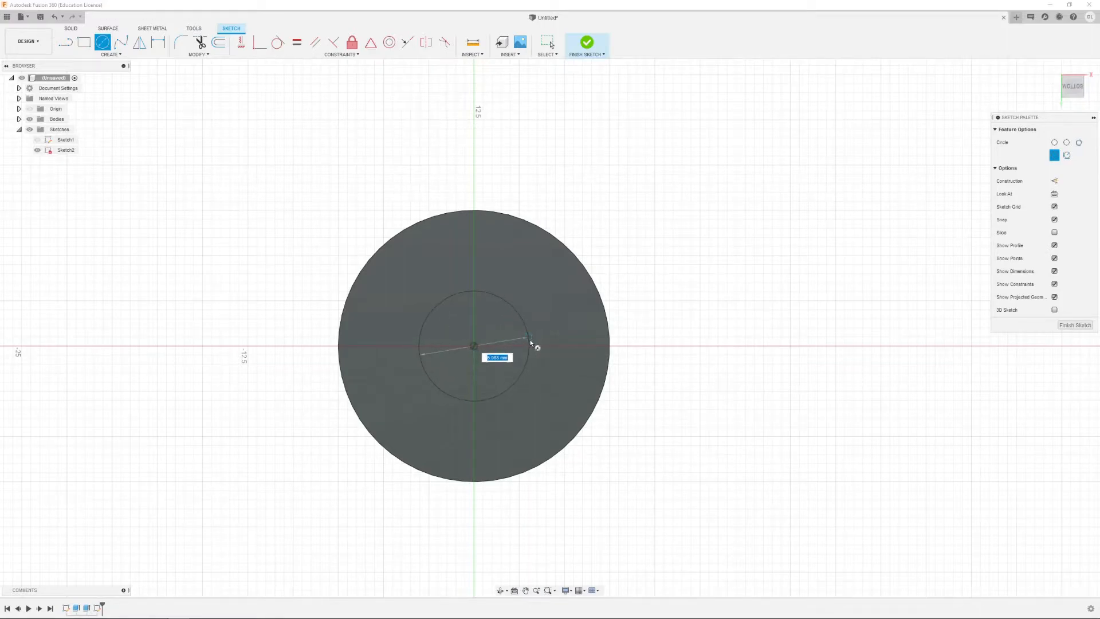
{"action": "type", "text": "11"}
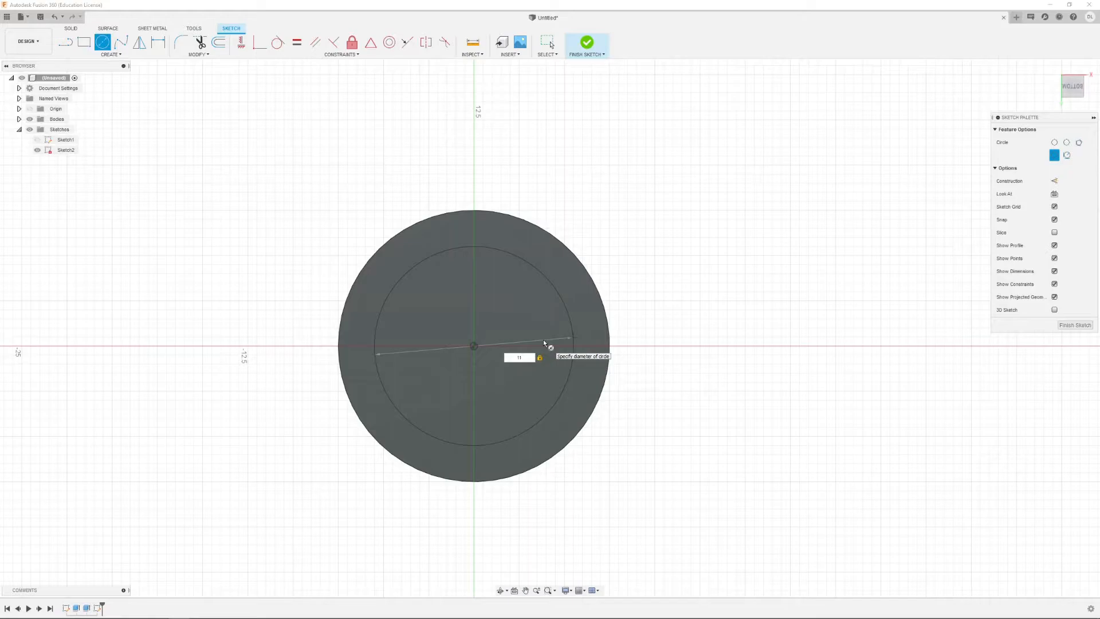
{"action": "key", "text": "Return"}
{"action": "key", "text": "Escape"}
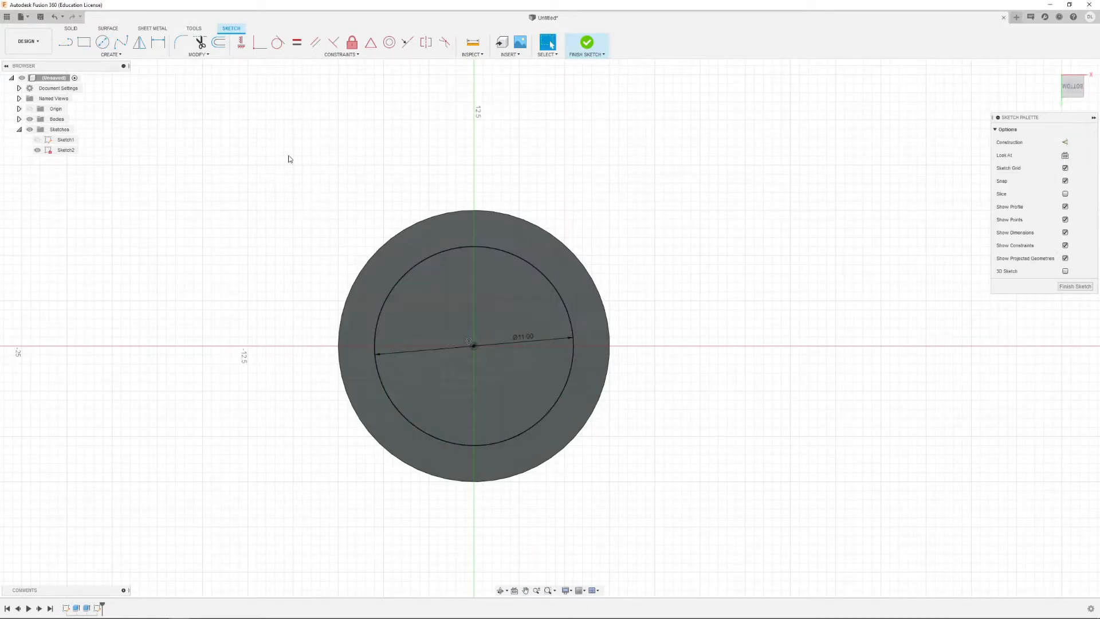
{"action": "left_click", "coordinate": [587, 42]}
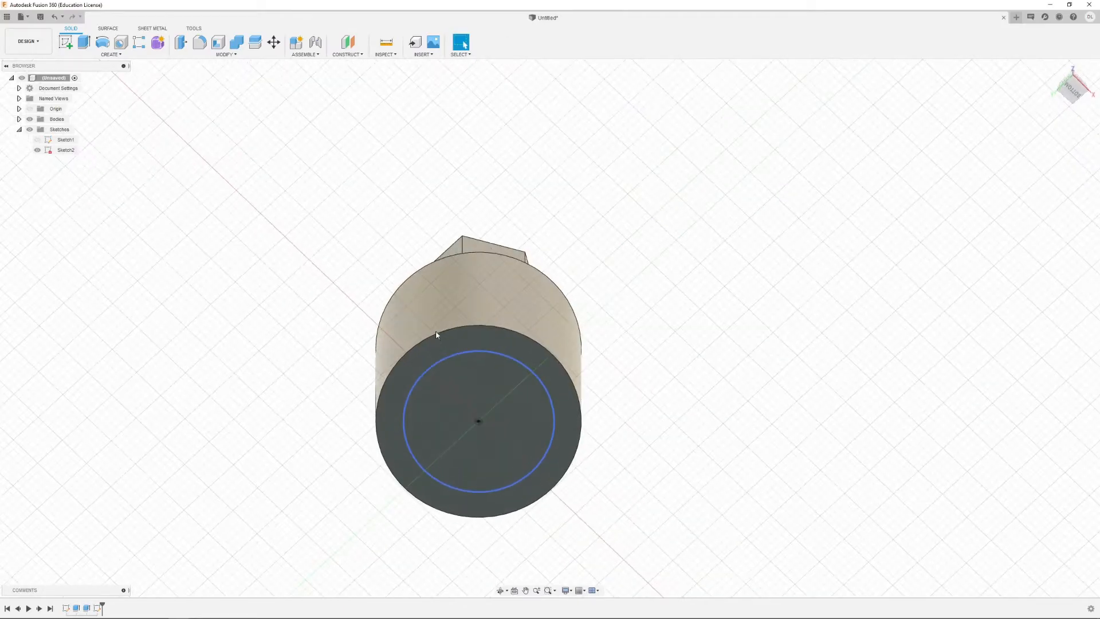
- Extrude the 11 mm circle 25 mm downward from the cylinder's bottom face, joined to the body
{"action": "left_click", "coordinate": [84, 42]}
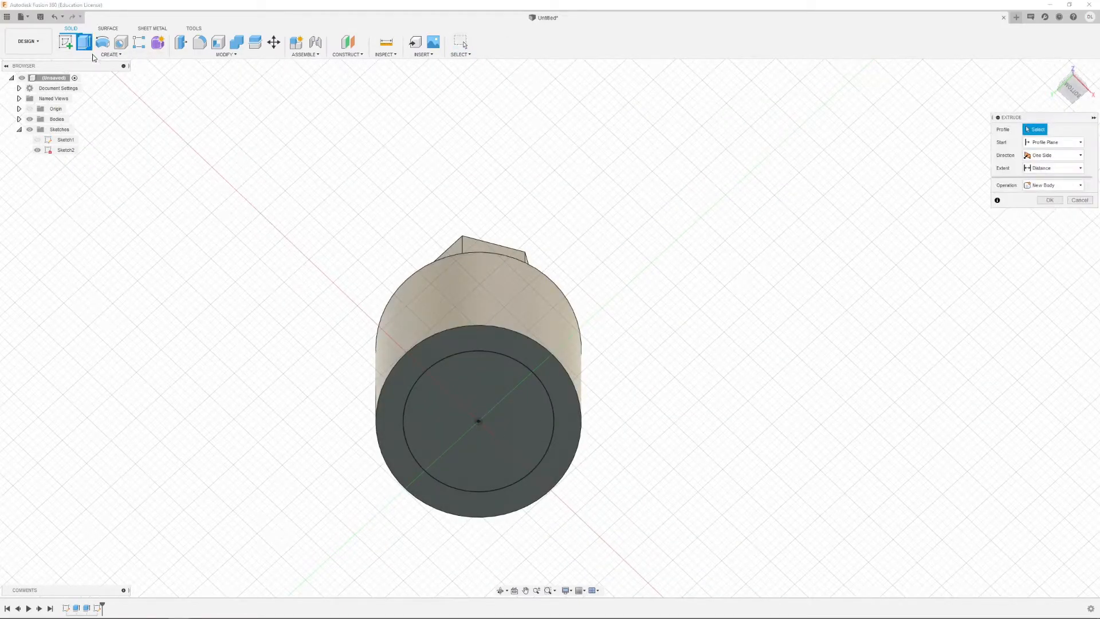
{"action": "left_click", "coordinate": [445, 400]}
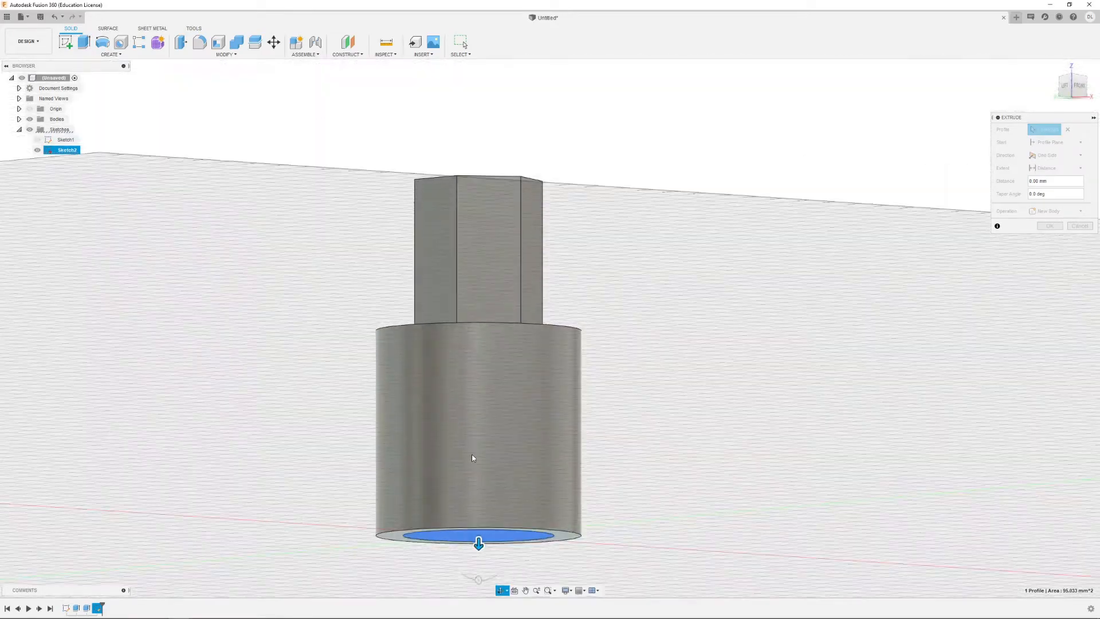
{"action": "left_click_drag", "start_coordinate": [479, 543], "coordinate": [479, 568]}
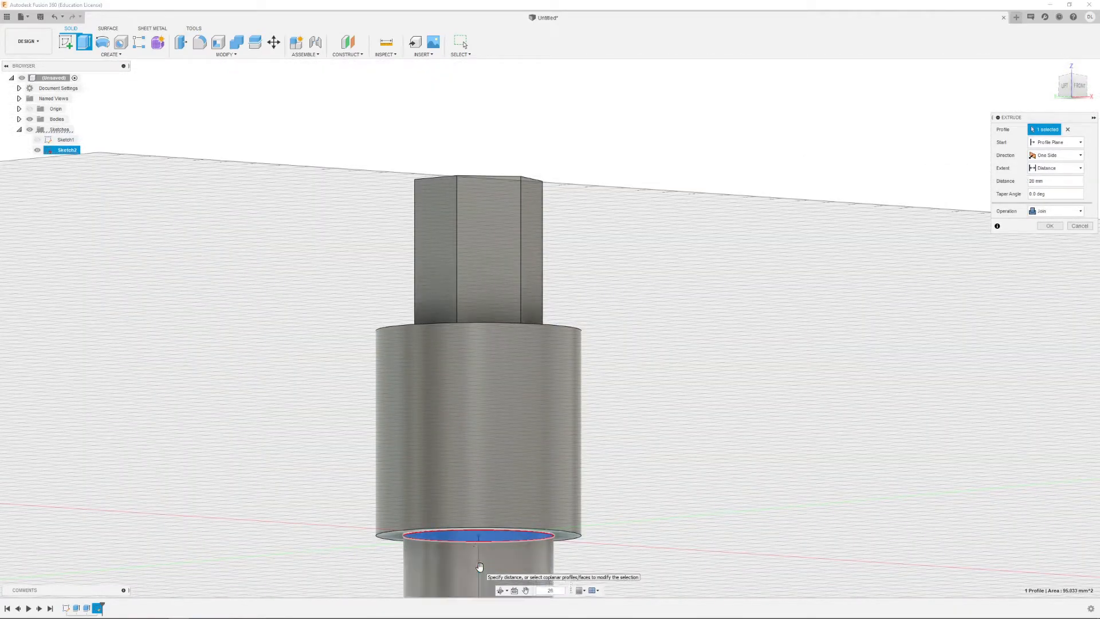
{"action": "key", "text": "Return"}
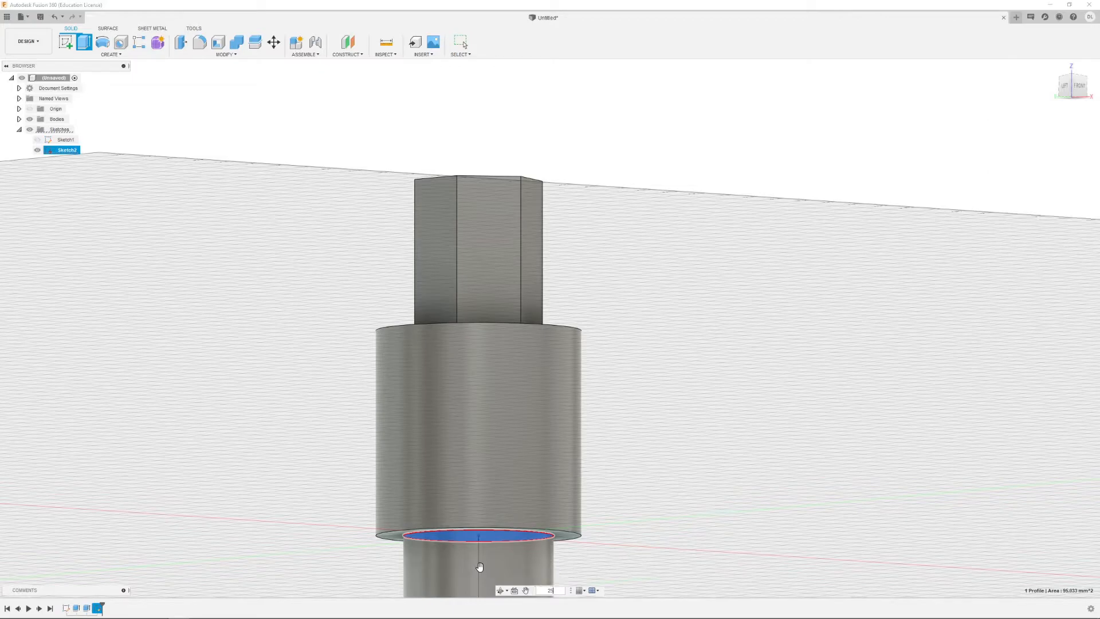
{"action": "scroll", "coordinate": [480, 567], "scroll_direction": "down", "scroll_amount": 4}
{"action": "middle_click_drag", "start_coordinate": [480, 496], "coordinate": [259, 128]}
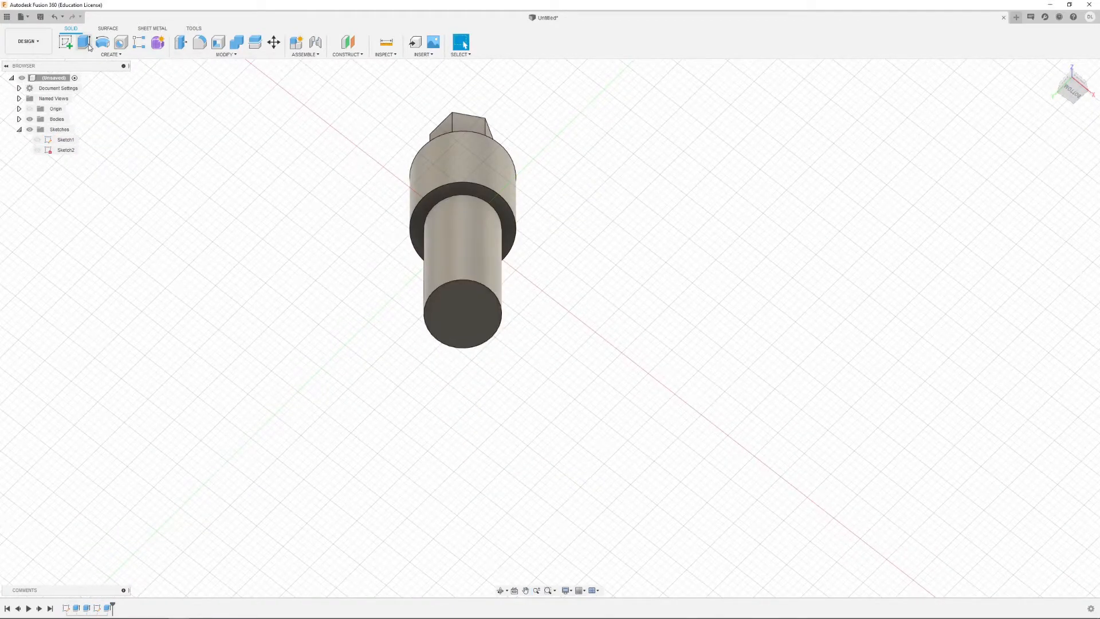
- Sketch a six-sided inscribed polygon with a 4.5 mm radius on the shaft's bottom face, centred on the origin with a vertex on the vertical axis, and finish the sketch
{"action": "left_click", "coordinate": [65, 42]}
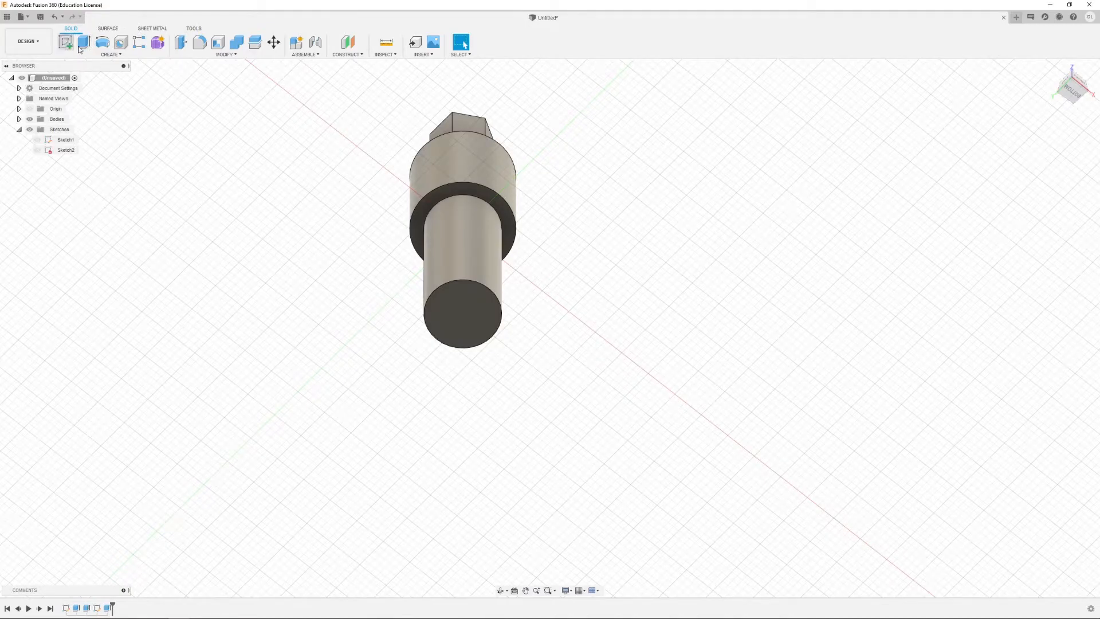
{"action": "left_click", "coordinate": [452, 321]}
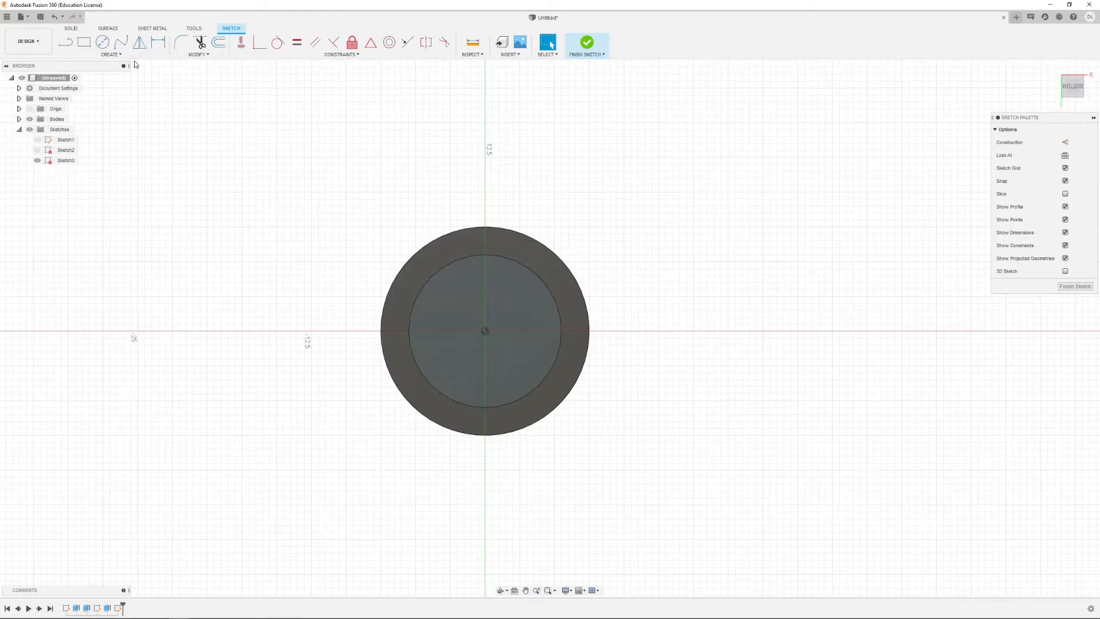
{"action": "left_click", "coordinate": [110, 55]}
{"action": "mouse_move", "coordinate": [122, 107]}
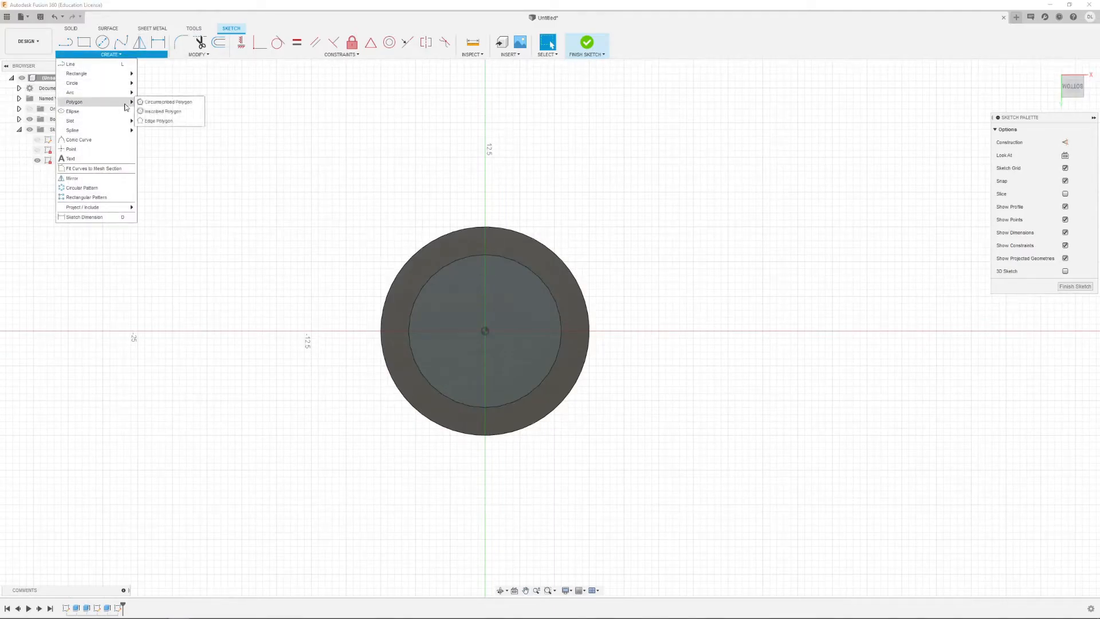
{"action": "left_click", "coordinate": [166, 102]}
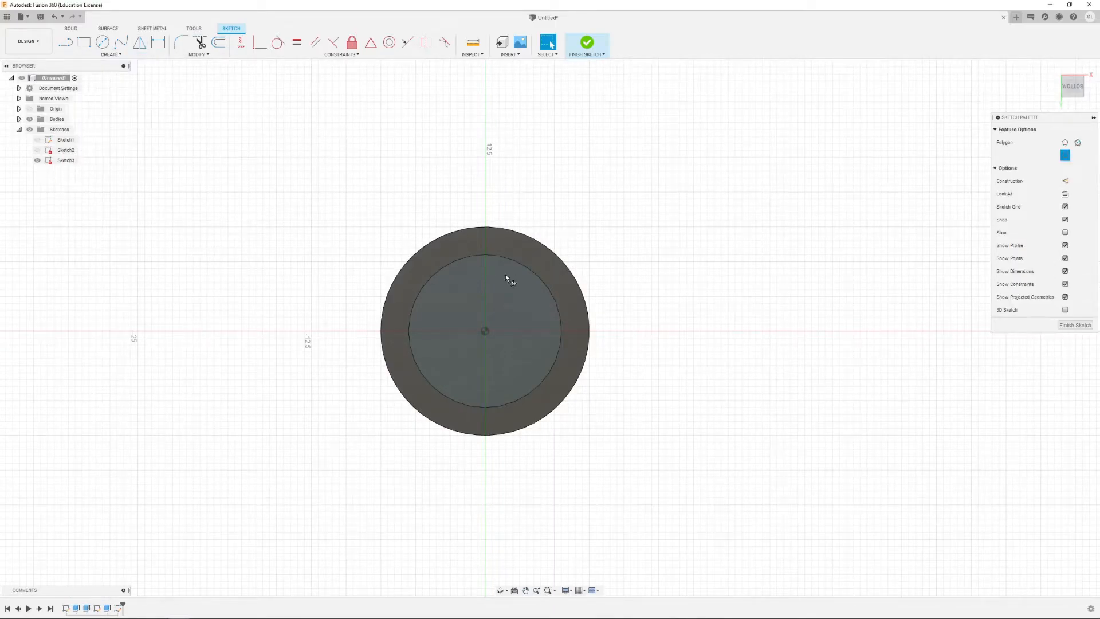
{"action": "left_click", "coordinate": [483, 331]}
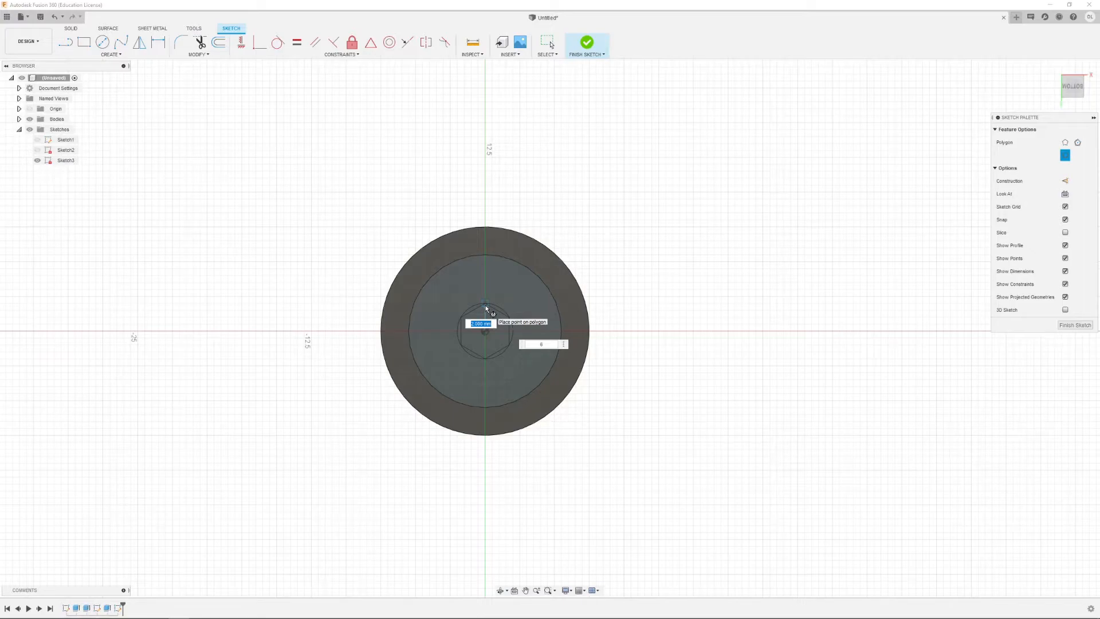
{"action": "key", "text": "Tab"}
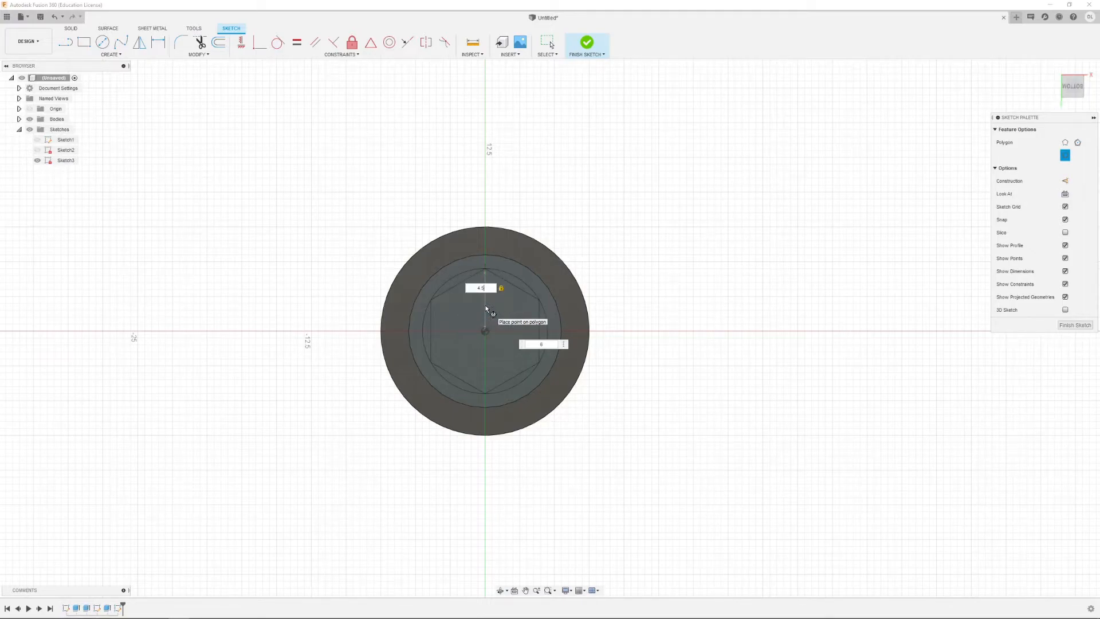
{"action": "key", "text": "Return"}
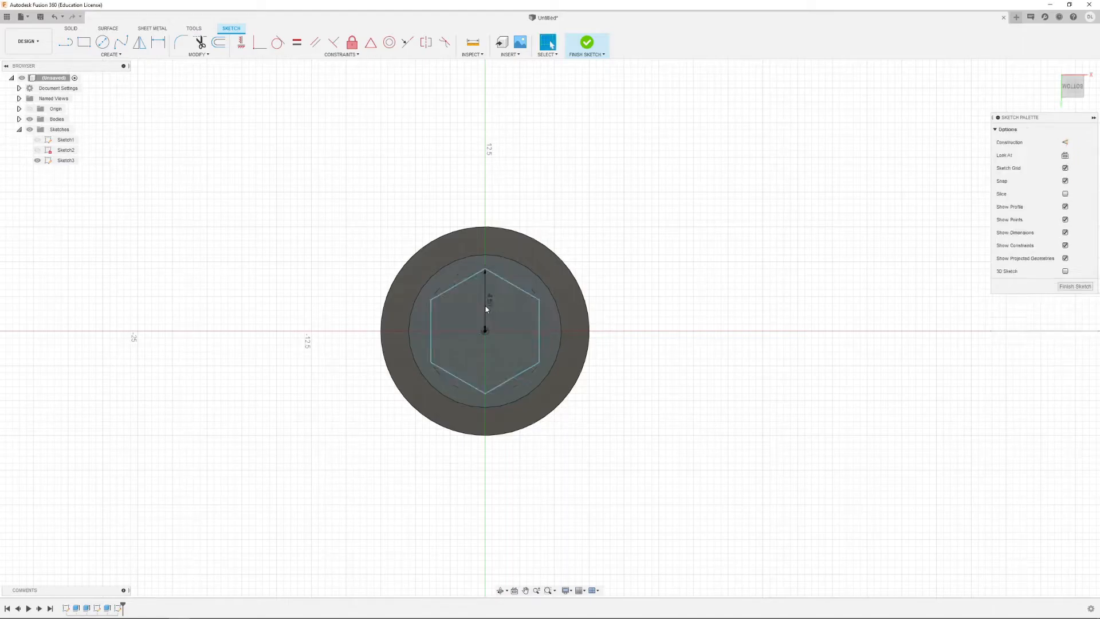
{"action": "left_click", "coordinate": [585, 47]}
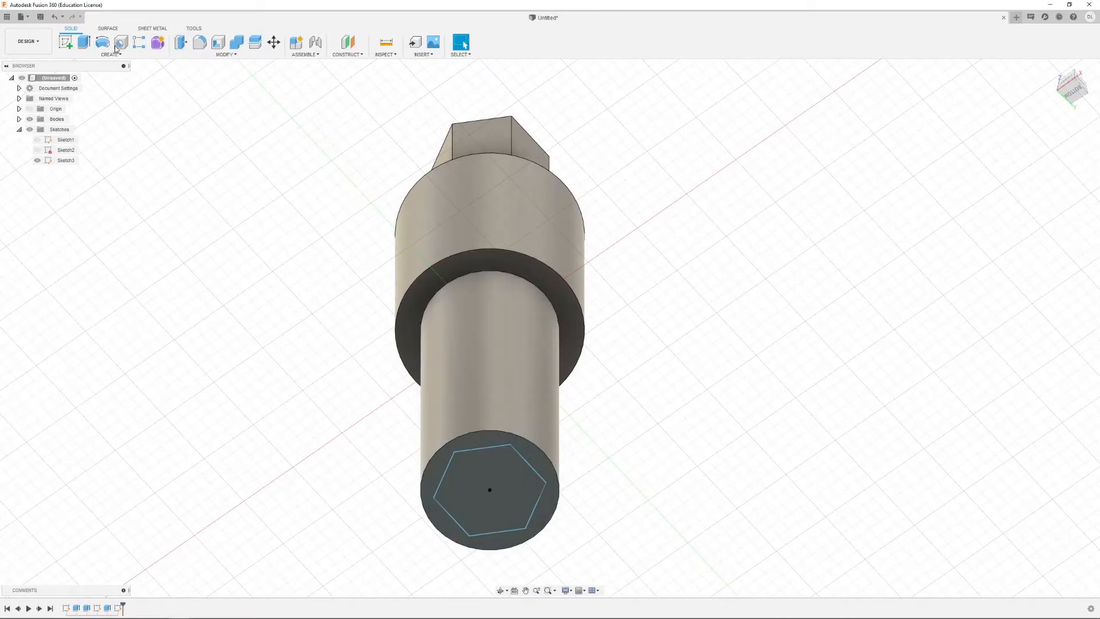
- Cut the hexagon profile about 5.5 mm deep into the shaft's bottom end with Extrude
{"action": "key", "text": "e"}
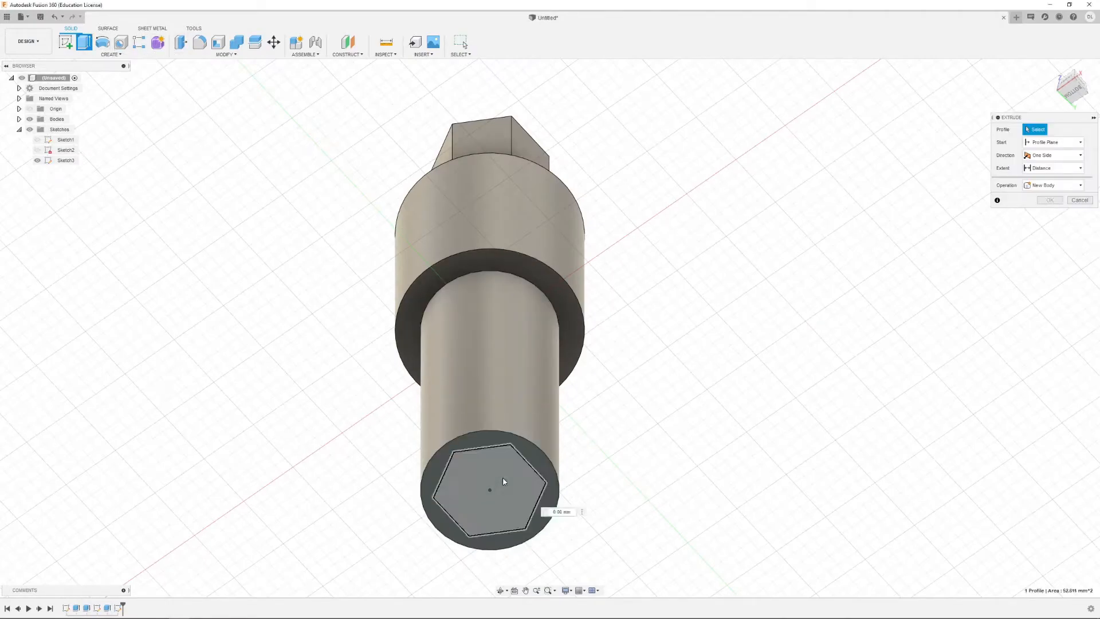
{"action": "left_click", "coordinate": [502, 483]}
{"action": "left_click_drag", "start_coordinate": [491, 492], "coordinate": [490, 456]}
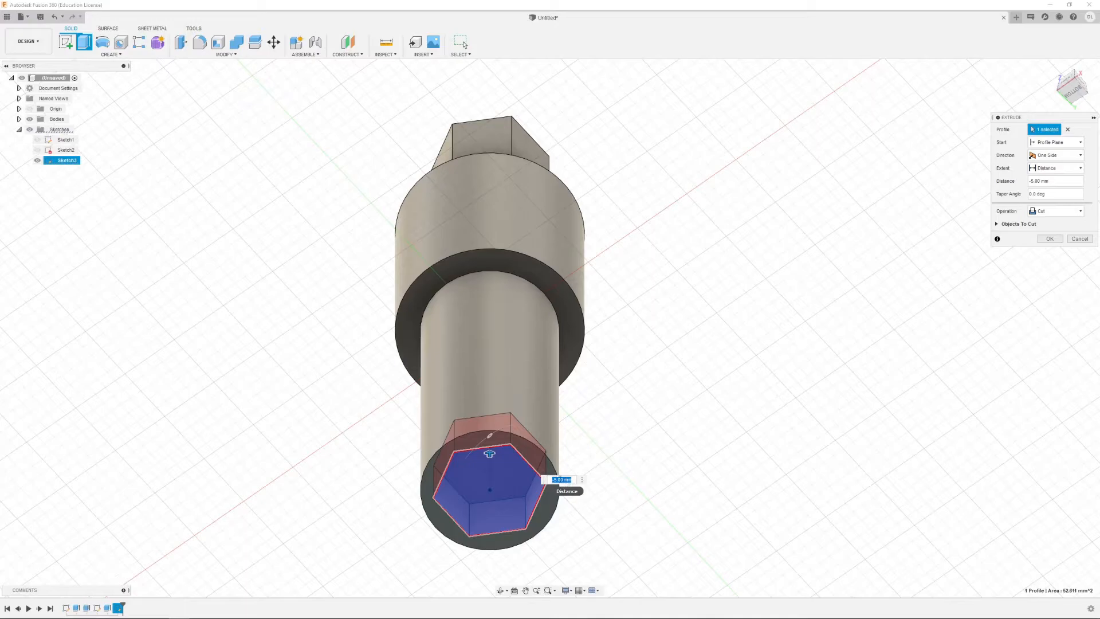
{"action": "key", "text": "Return"}
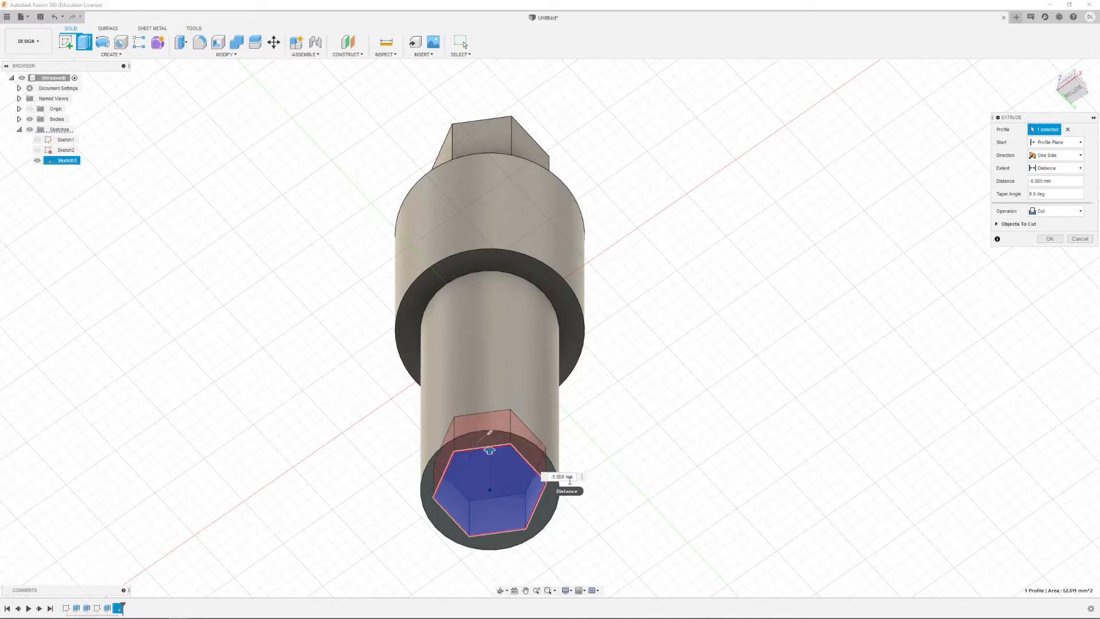
{"action": "key", "text": "Return"}
{"action": "middle_click_drag", "start_coordinate": [561, 474], "coordinate": [453, 455], "text": "shift"}
{"action": "scroll", "coordinate": [417, 441], "scroll_direction": "down", "scroll_amount": 3}
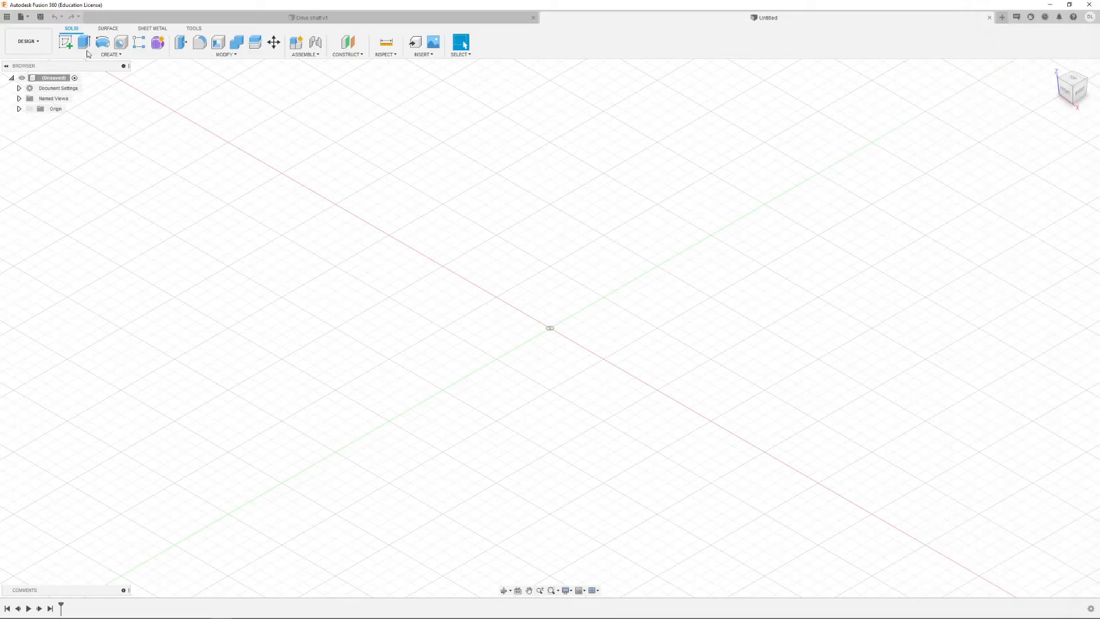
- Start a sketch on the horizontal origin plane of the new design and draw a 12 mm diameter circle centred on the origin
{"action": "left_click", "coordinate": [66, 41]}
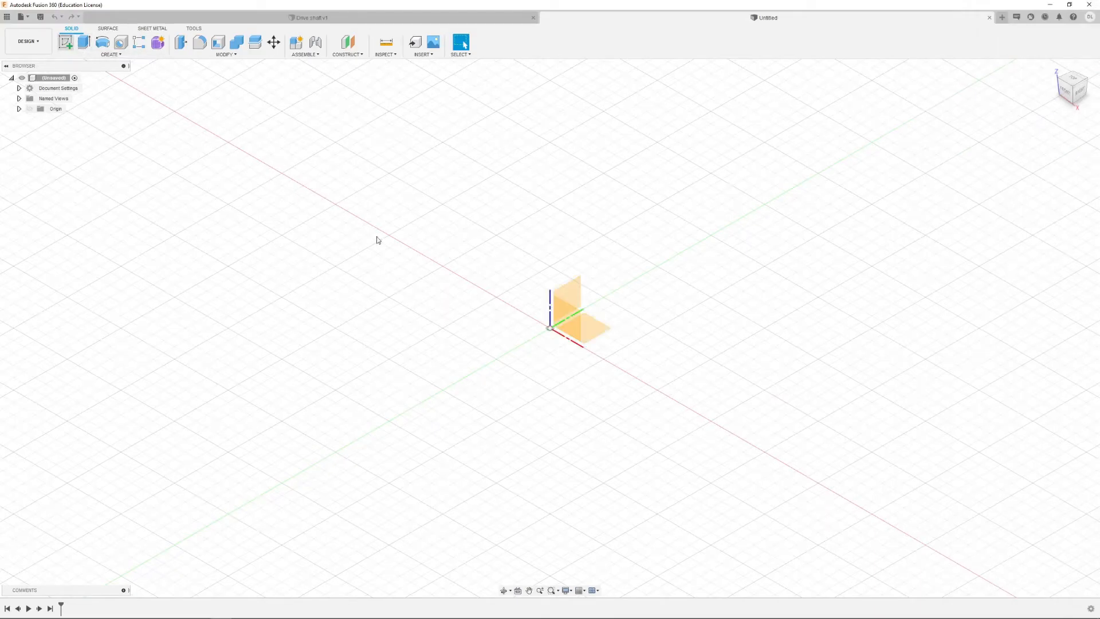
{"action": "left_click", "coordinate": [593, 332]}
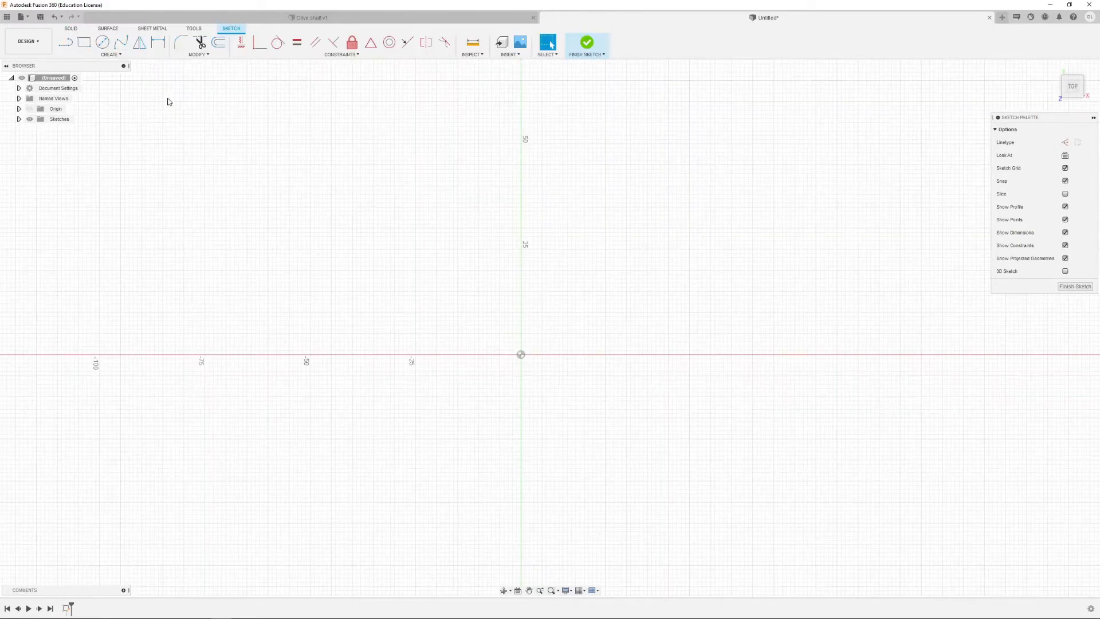
{"action": "left_click", "coordinate": [103, 42]}
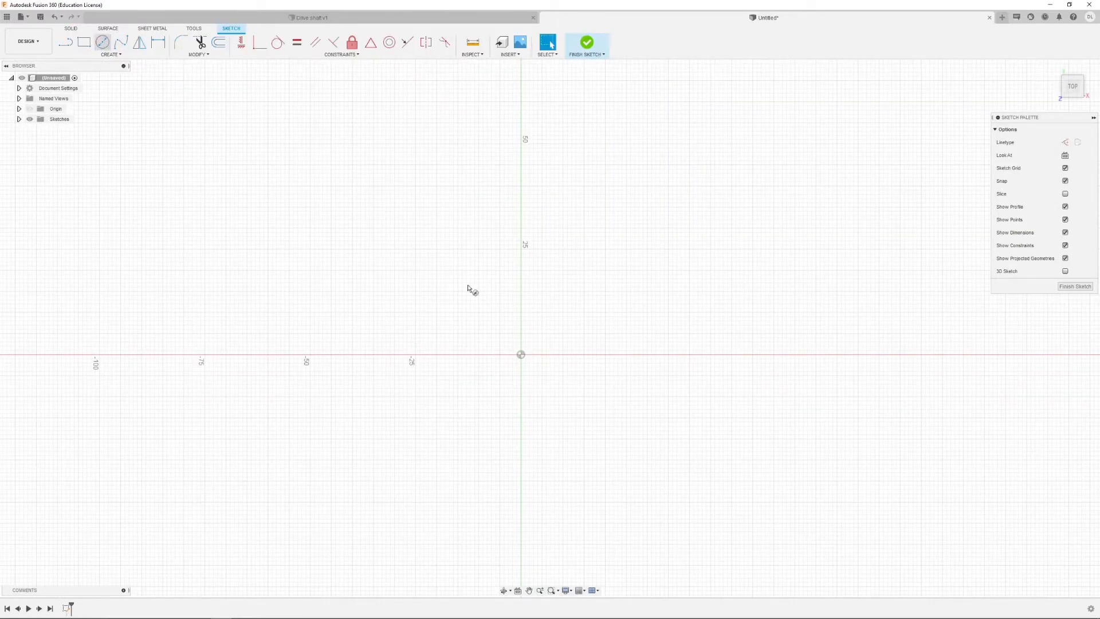
{"action": "left_click", "coordinate": [528, 352]}
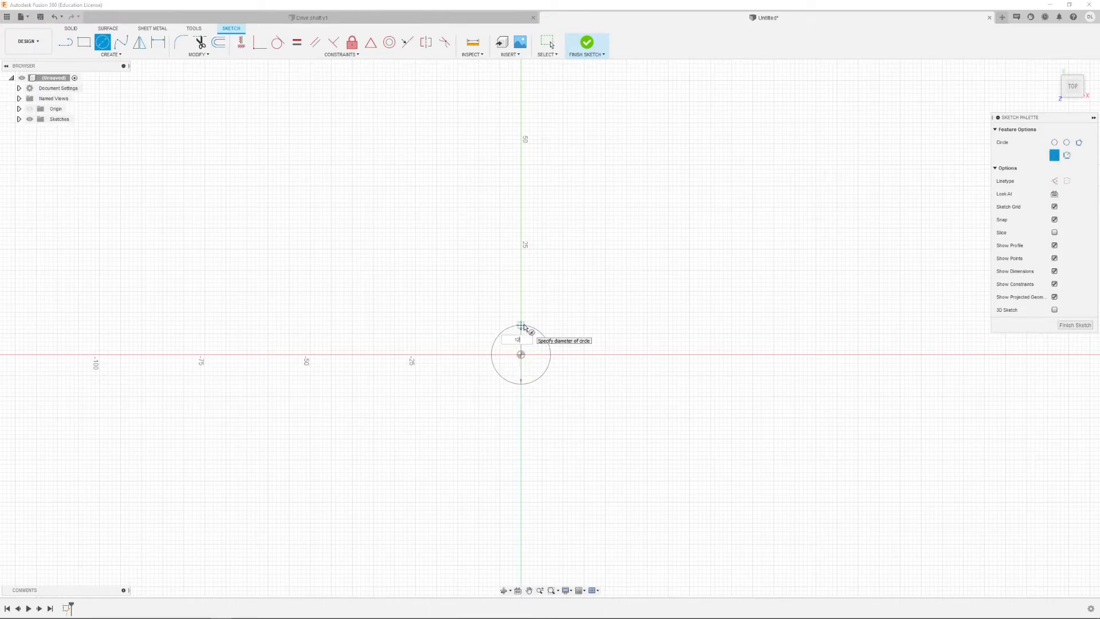
{"action": "key", "text": "Return"}
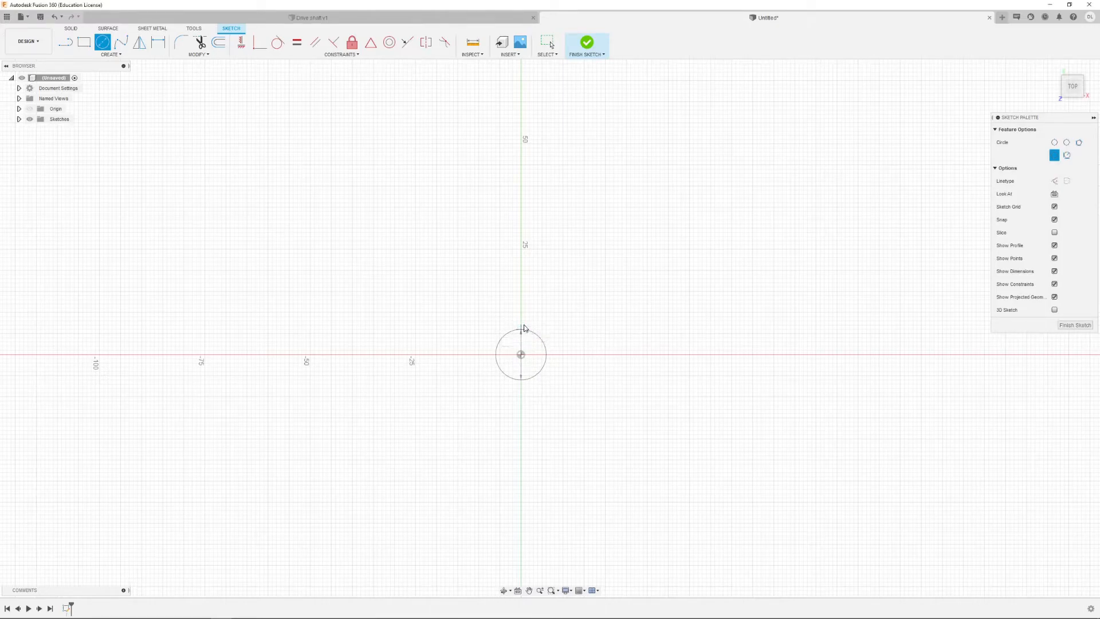
{"action": "key", "text": "Escape"}
{"action": "scroll", "coordinate": [522, 356], "scroll_direction": "up", "scroll_amount": 5}
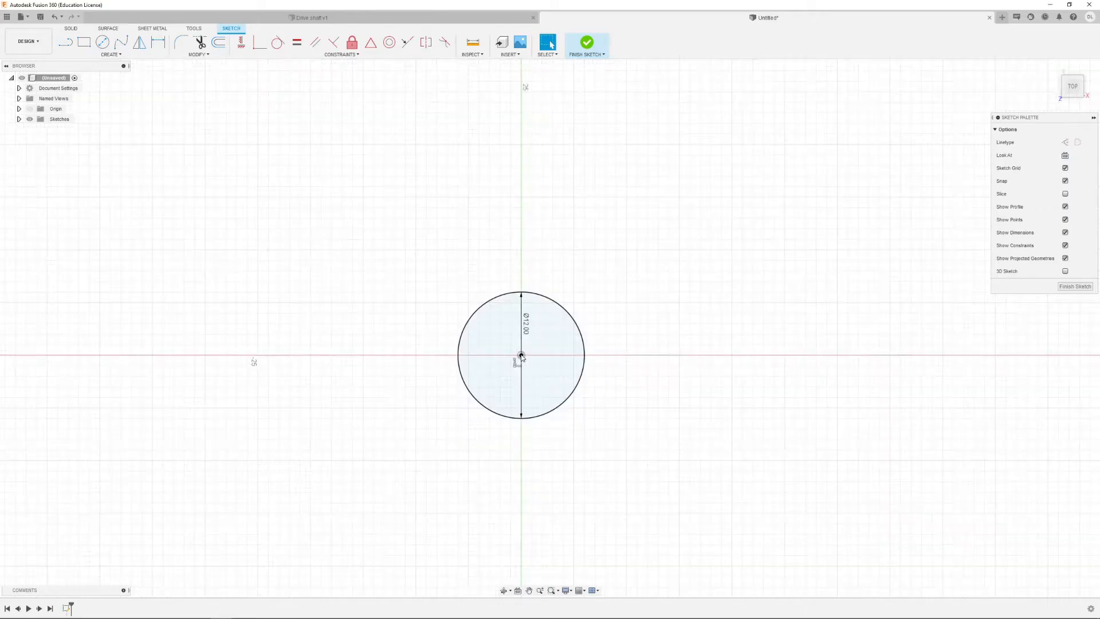
- Draw a six-sided inscribed polygon with a 4.45 mm radius centred on the origin, with a vertex on the vertical axis
{"action": "left_click", "coordinate": [114, 54]}
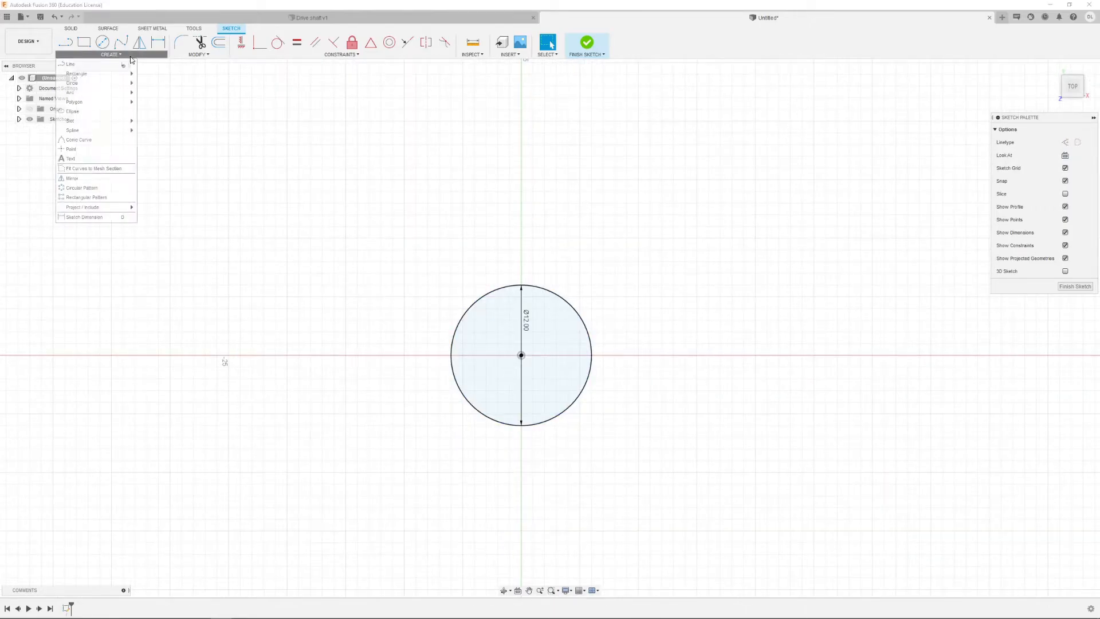
{"action": "mouse_move", "coordinate": [114, 102]}
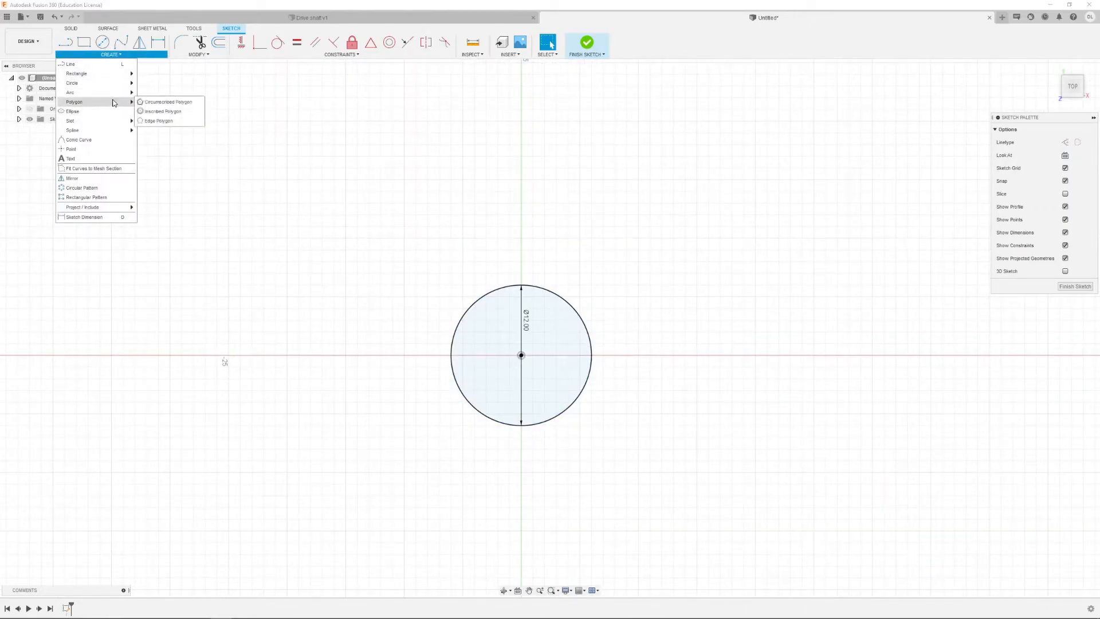
{"action": "left_click", "coordinate": [163, 112]}
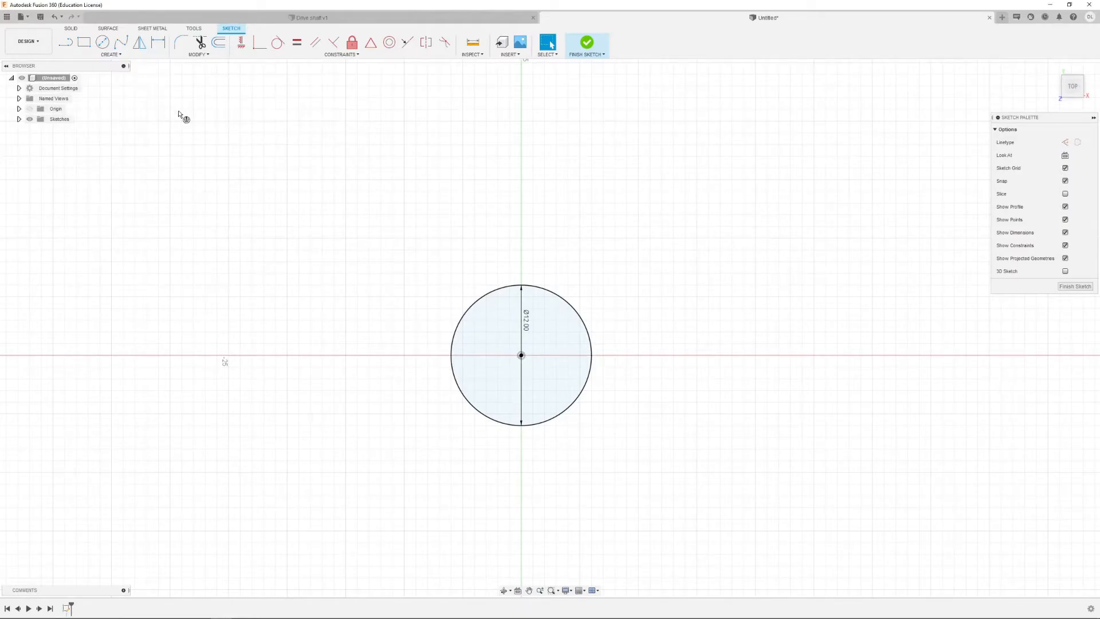
{"action": "left_click", "coordinate": [521, 355]}
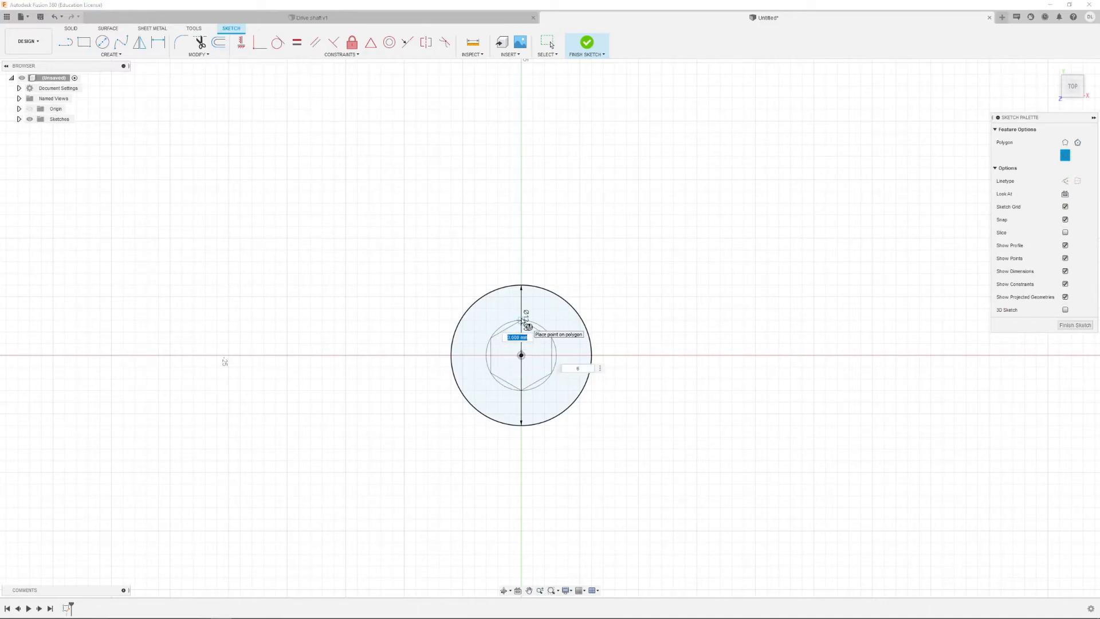
{"action": "type", "text": "4.45"}
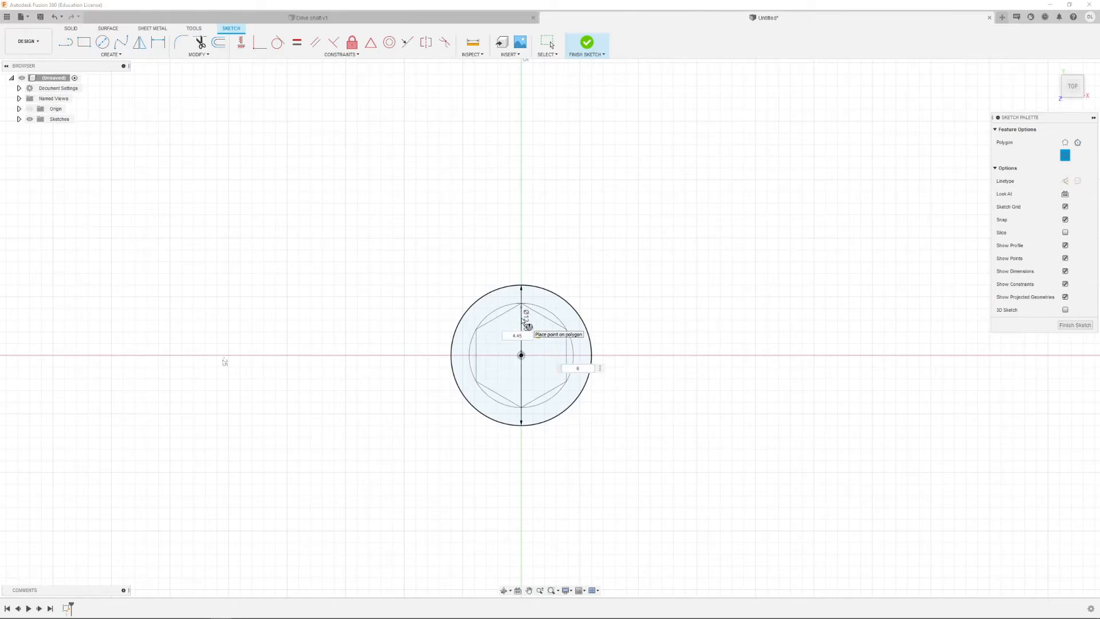
{"action": "key", "text": "Return"}
{"action": "key", "text": "Escape"}
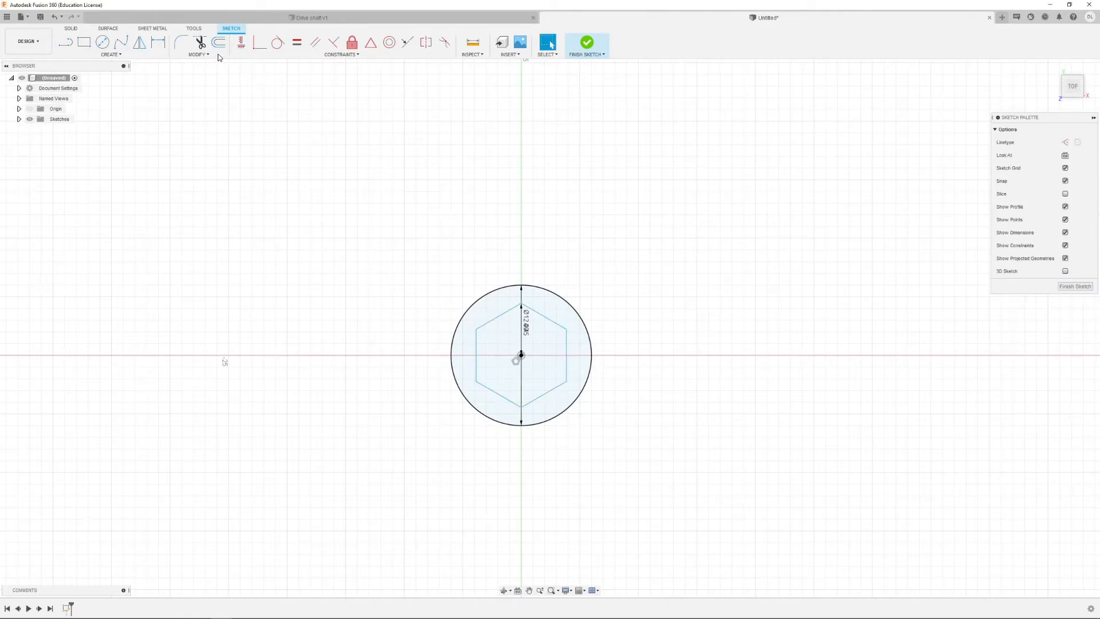
- Measure the distance between the hexagon's two opposite vertices on the vertical axis
{"action": "left_click", "coordinate": [472, 42]}
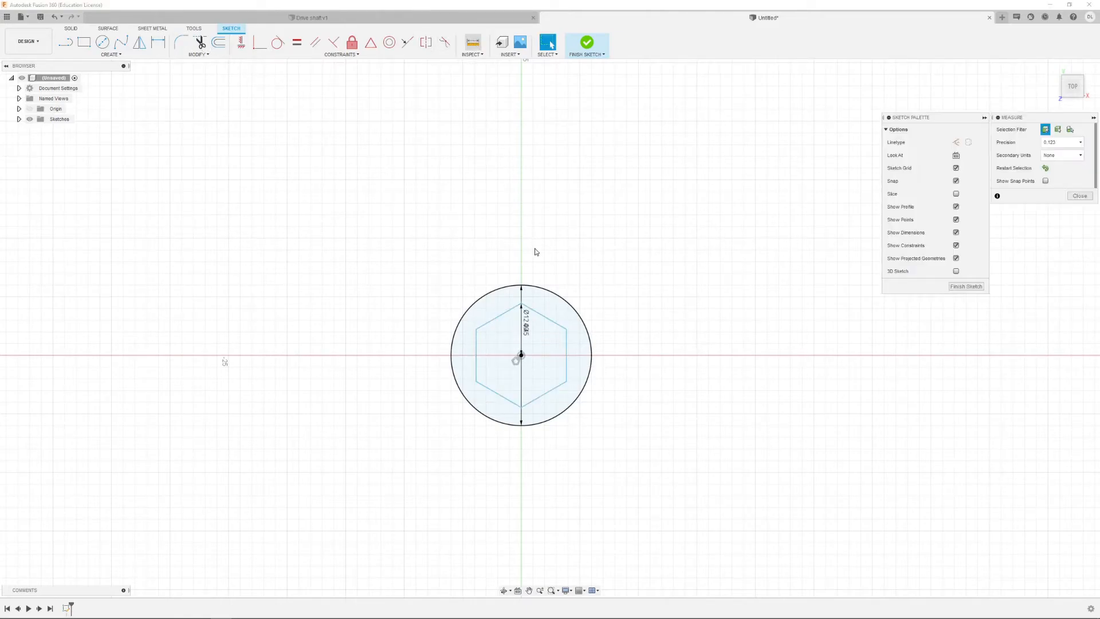
{"action": "left_click", "coordinate": [521, 303]}
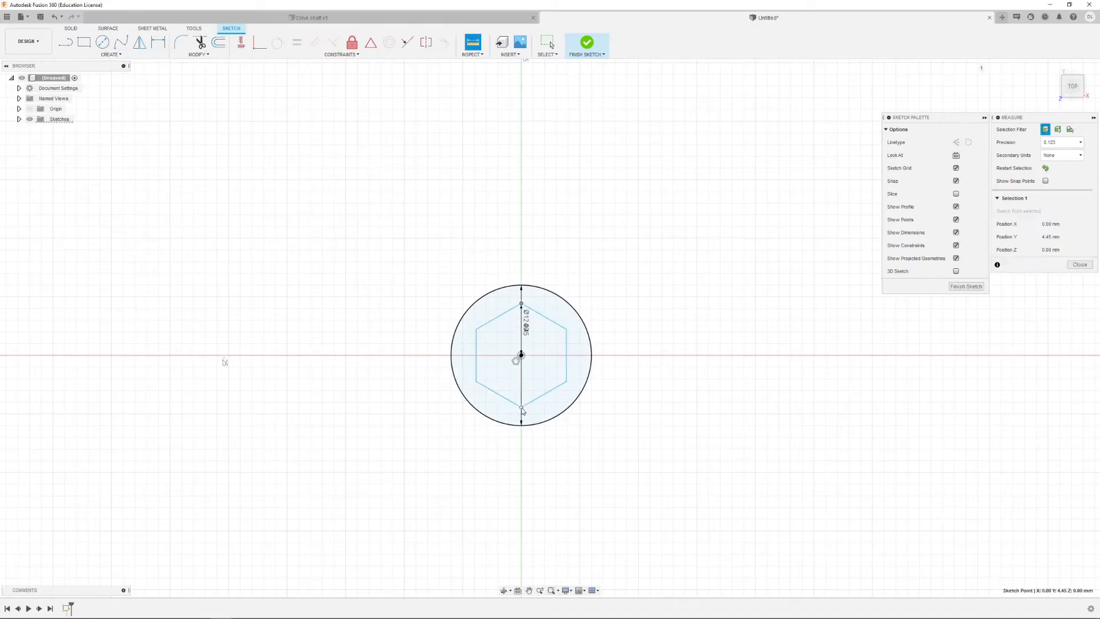
{"action": "left_click", "coordinate": [522, 408]}
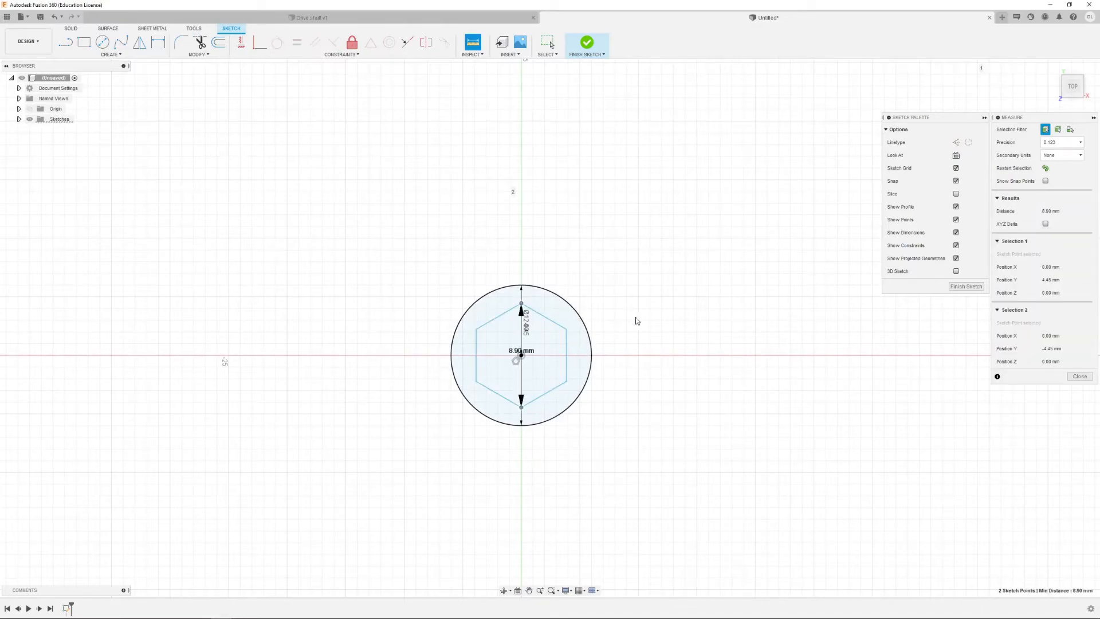
{"action": "key", "text": "Escape"}
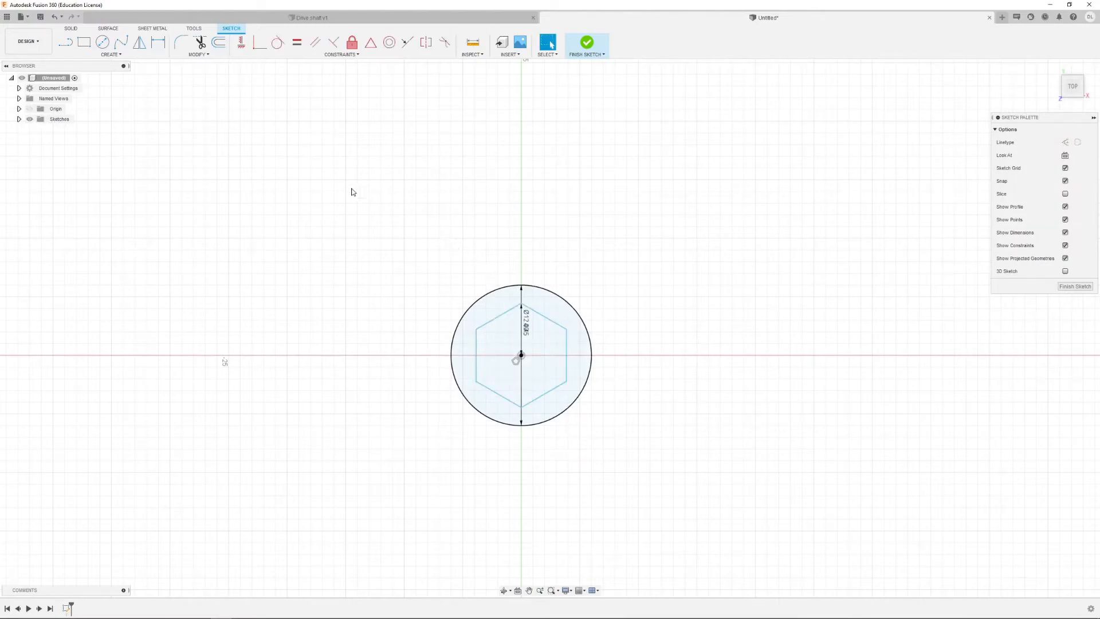
- Draw a closed blade outline: a vertical line up from the origin, a slanted line about 7.3 mm long down to the right, and a line back to the origin
{"action": "left_click", "coordinate": [66, 42]}
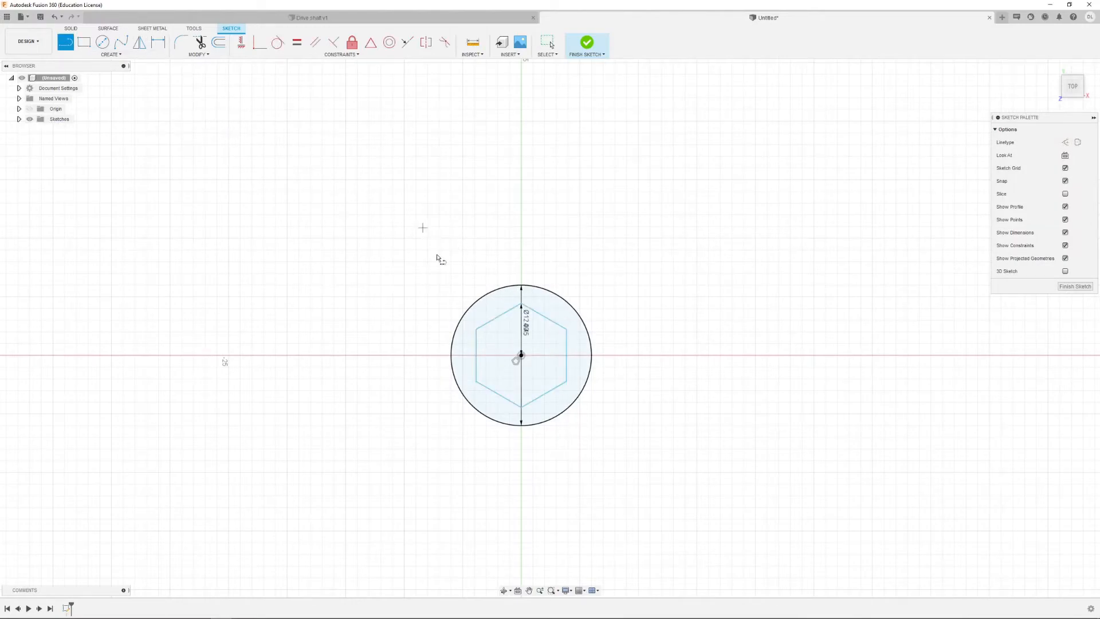
{"action": "left_click", "coordinate": [521, 355]}
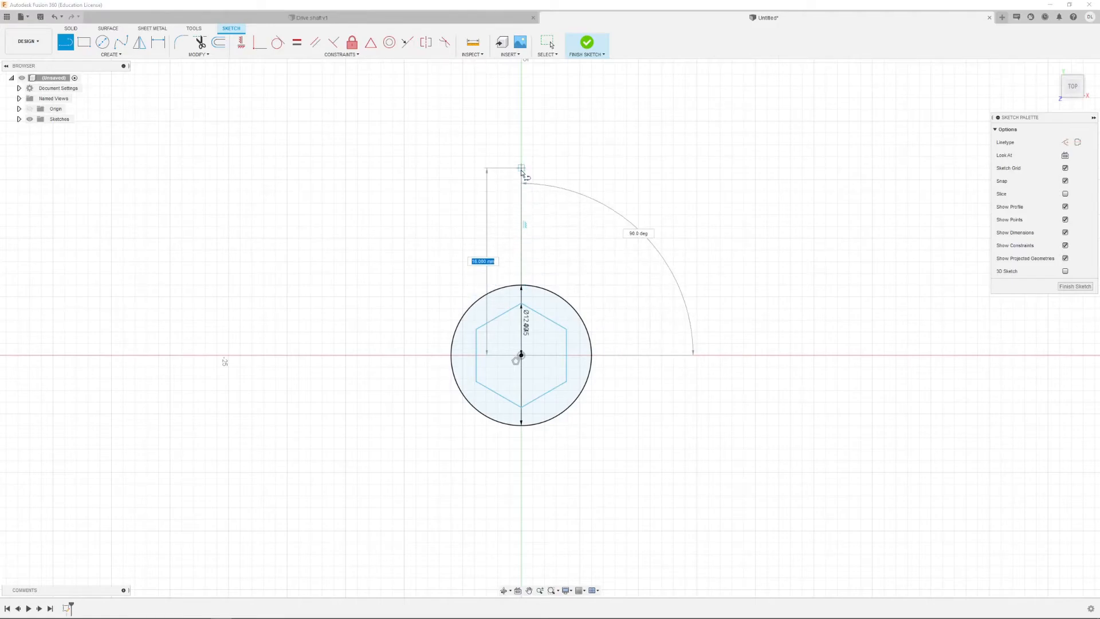
{"action": "left_click", "coordinate": [521, 98]}
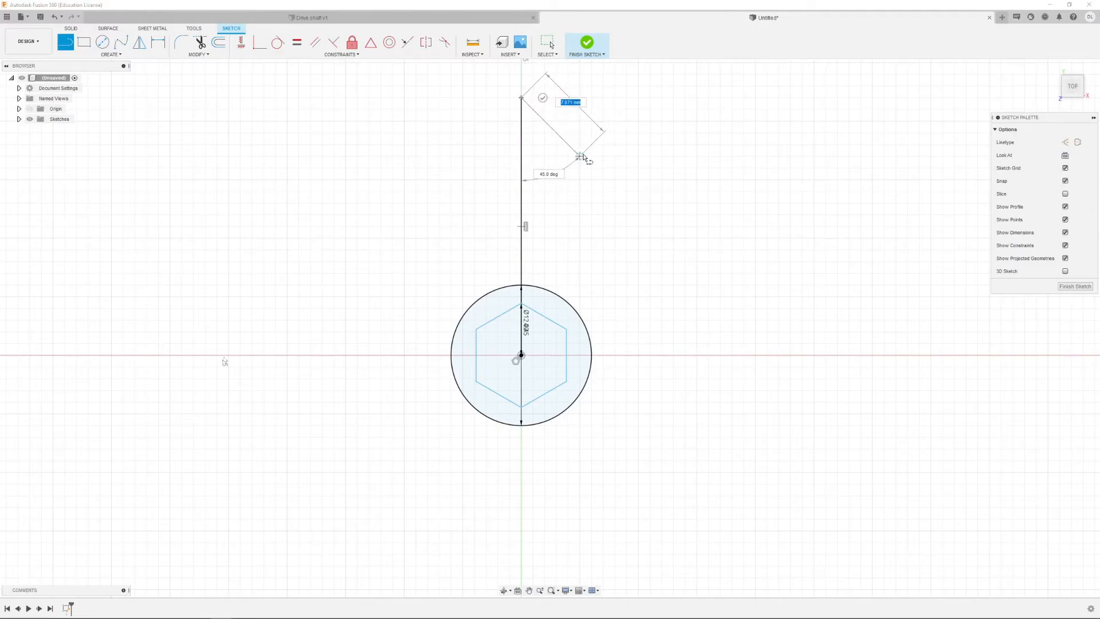
{"action": "left_click", "coordinate": [585, 155]}
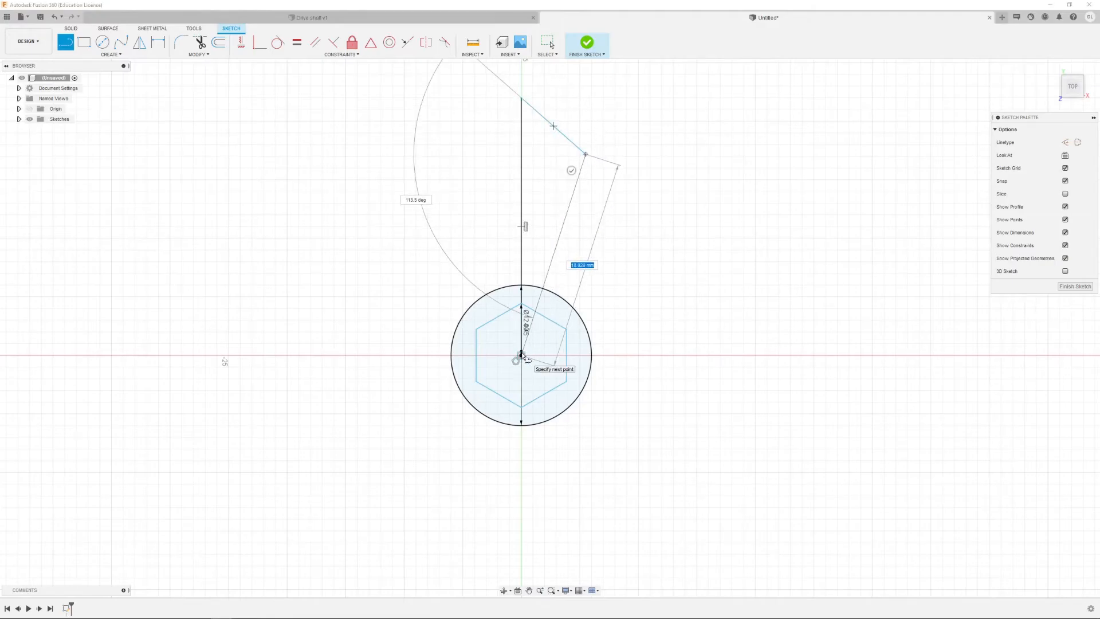
{"action": "left_click", "coordinate": [522, 356]}
{"action": "key", "text": "Escape"}
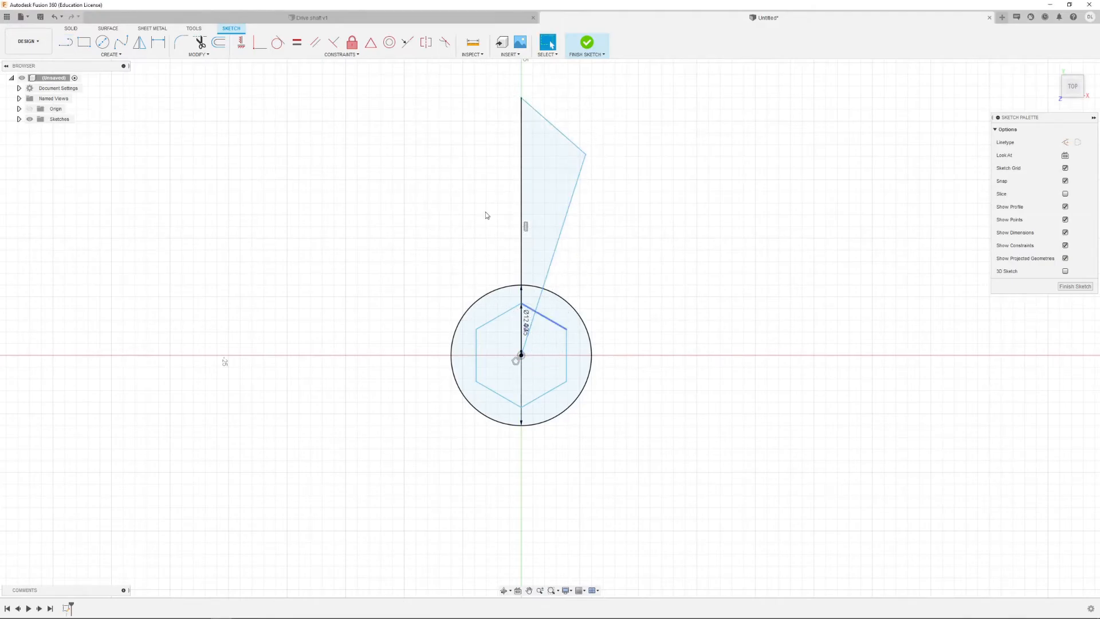
- Round the blade outline's outer right corner with a 10.5 mm sketch fillet
{"action": "left_click", "coordinate": [97, 58]}
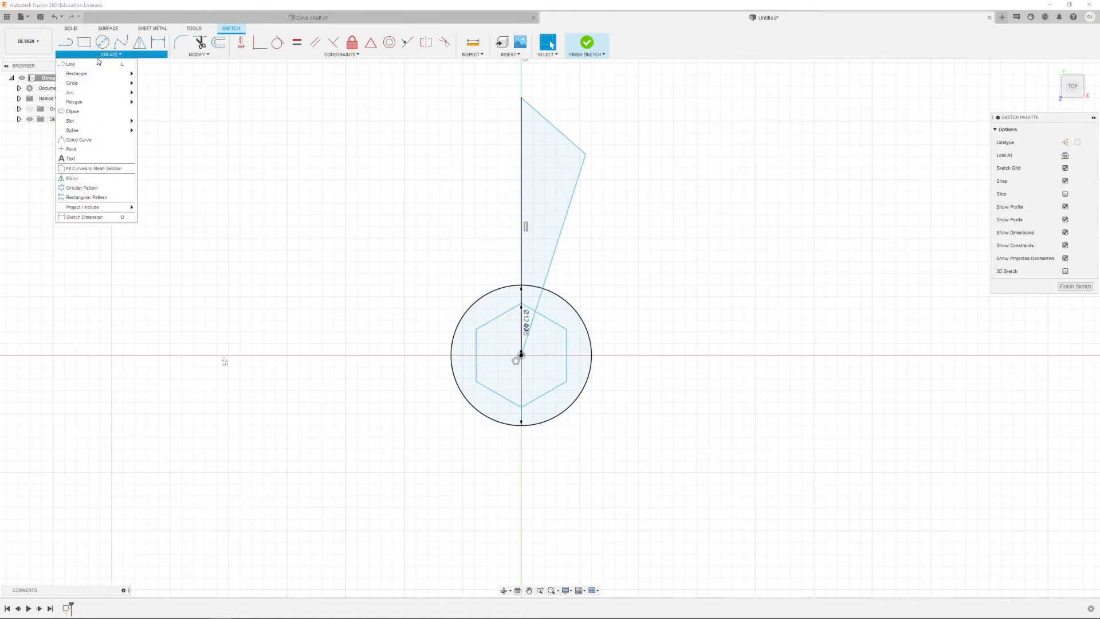
{"action": "left_click", "coordinate": [178, 45]}
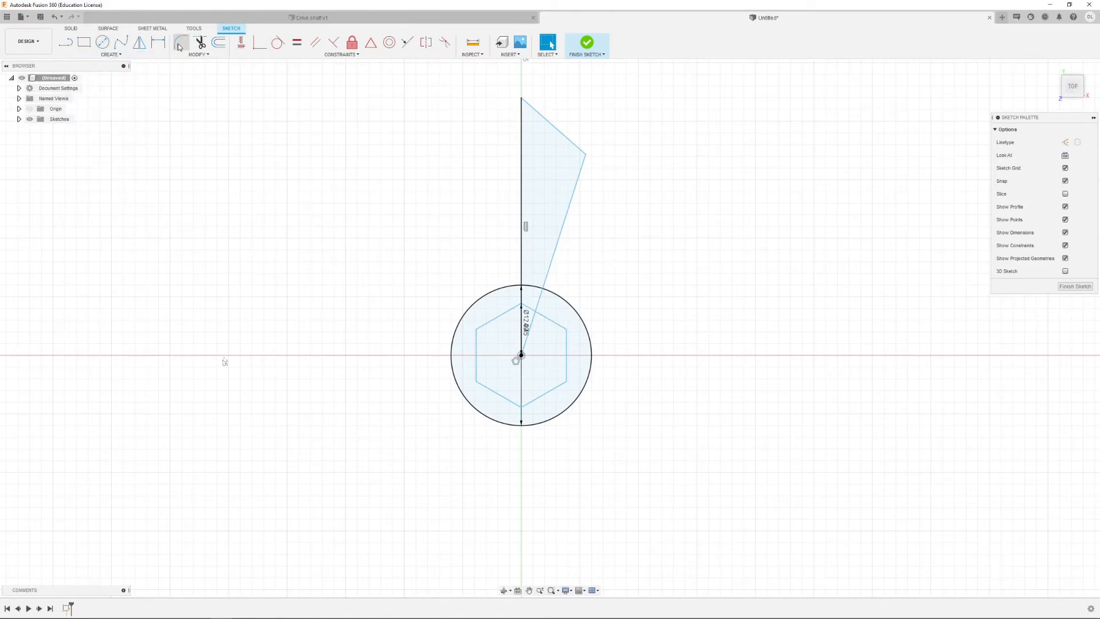
{"action": "left_click", "coordinate": [580, 152]}
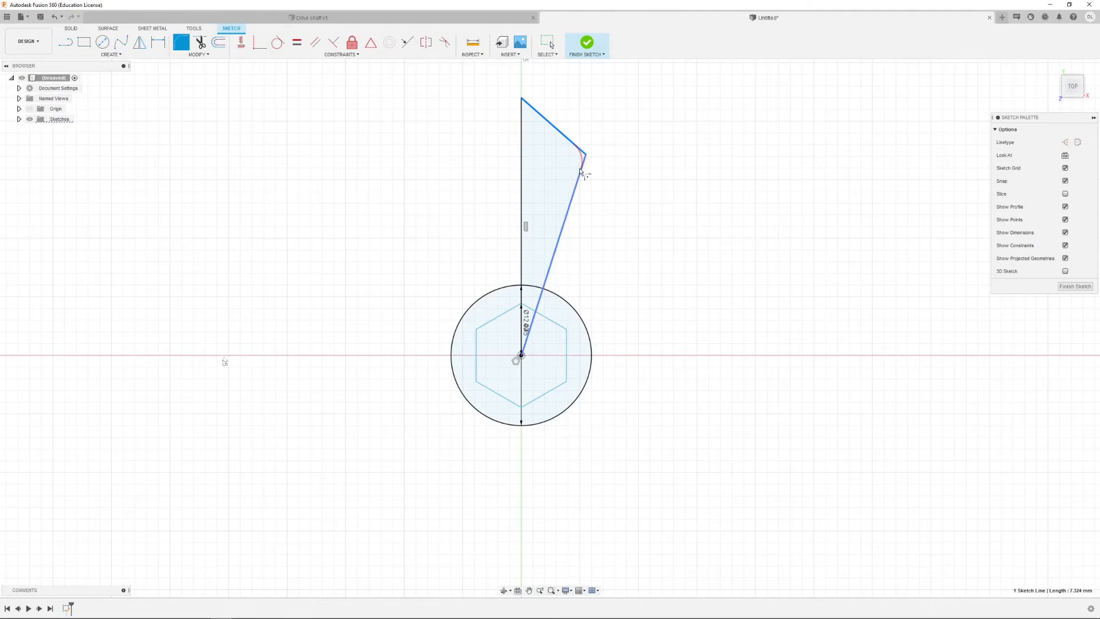
{"action": "left_click", "coordinate": [582, 158]}
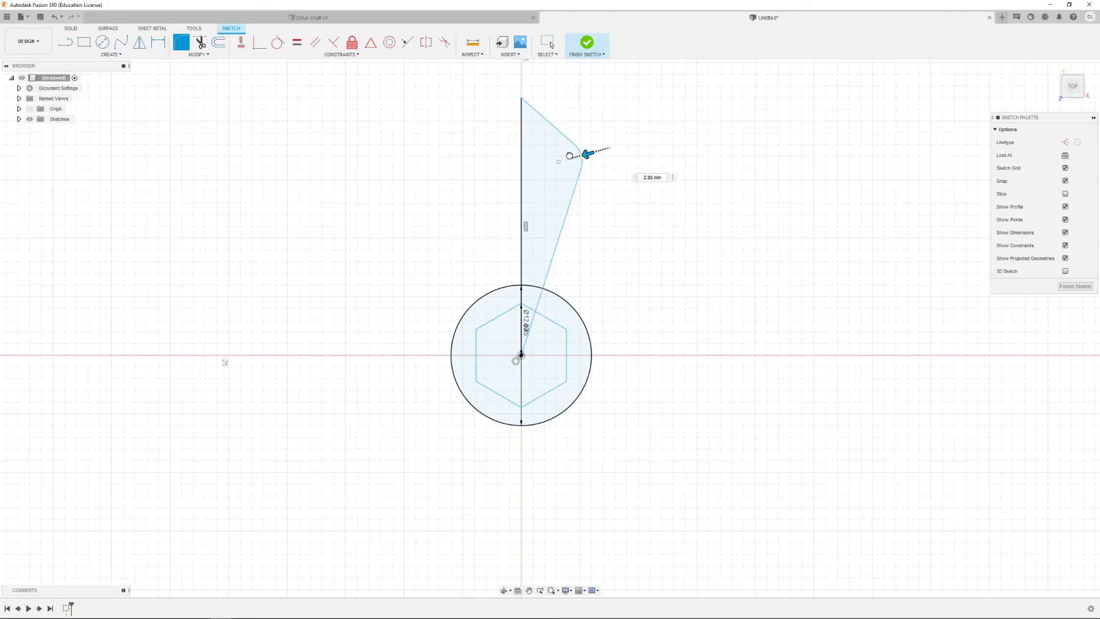
{"action": "left_click_drag", "start_coordinate": [588, 155], "coordinate": [569, 159]}
{"action": "key", "text": "Return"}
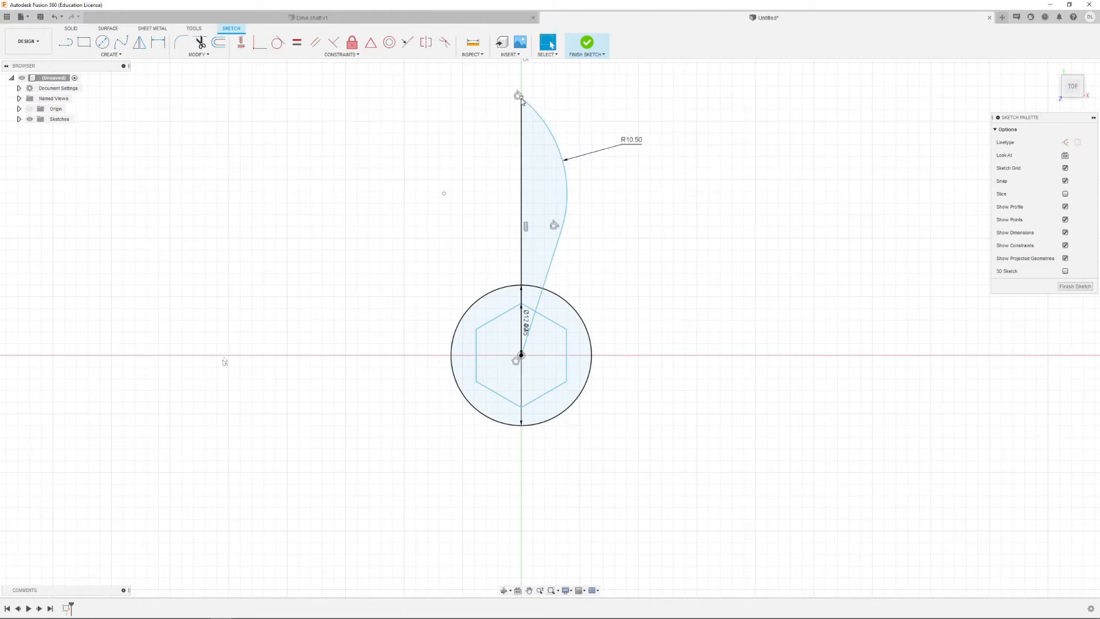
- Pattern the blade outline's three lines and arc circularly around the origin over the full circle with a quantity of 4, and finish the sketch
{"action": "left_click", "coordinate": [151, 55]}
{"action": "left_click", "coordinate": [107, 189]}
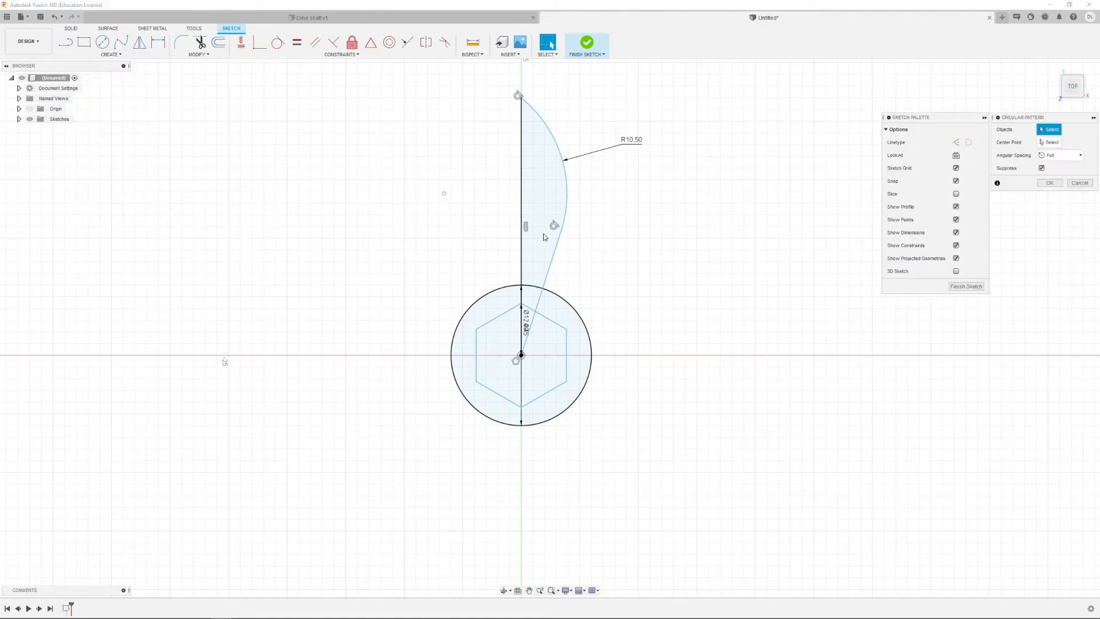
{"action": "left_click", "coordinate": [521, 239]}
{"action": "left_click", "coordinate": [557, 244]}
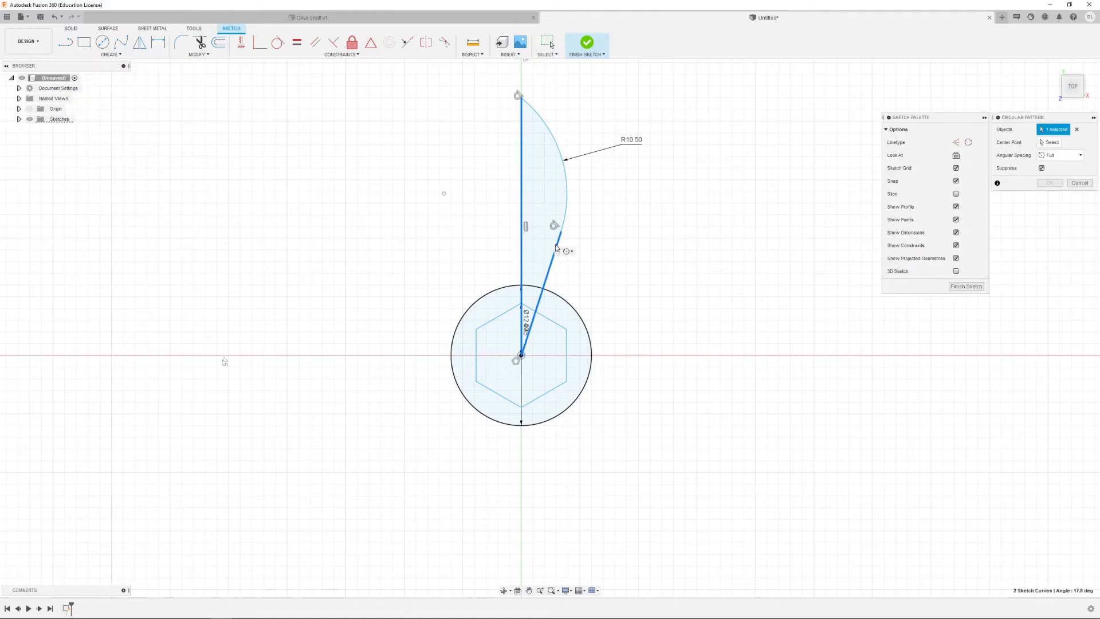
{"action": "left_click", "coordinate": [567, 206]}
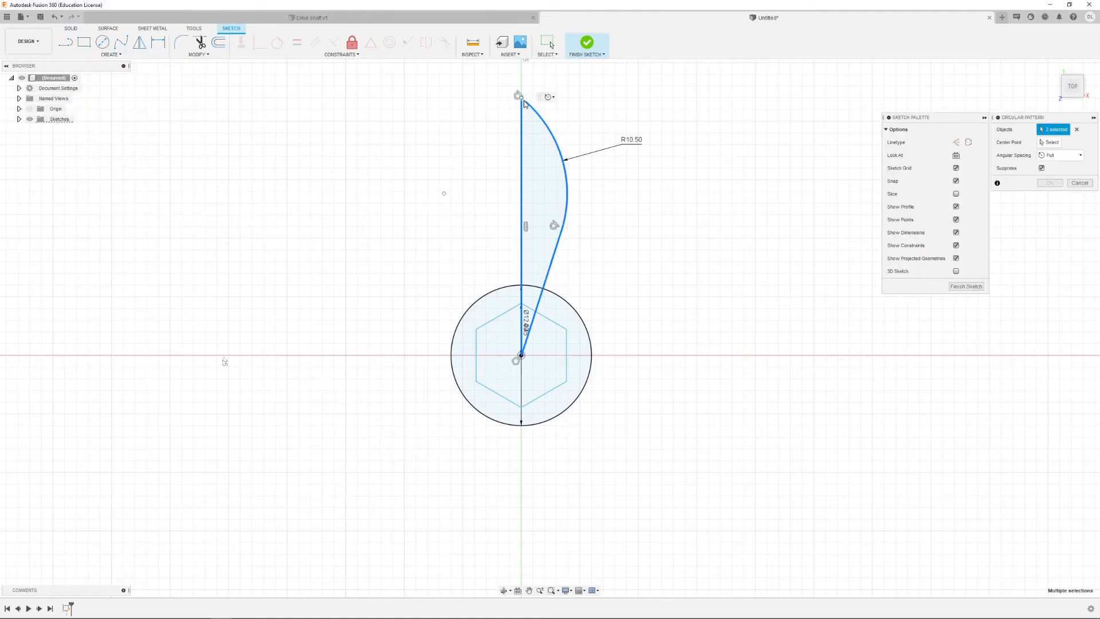
{"action": "left_click", "coordinate": [524, 102]}
{"action": "scroll", "coordinate": [525, 103], "scroll_direction": "up", "scroll_amount": 4}
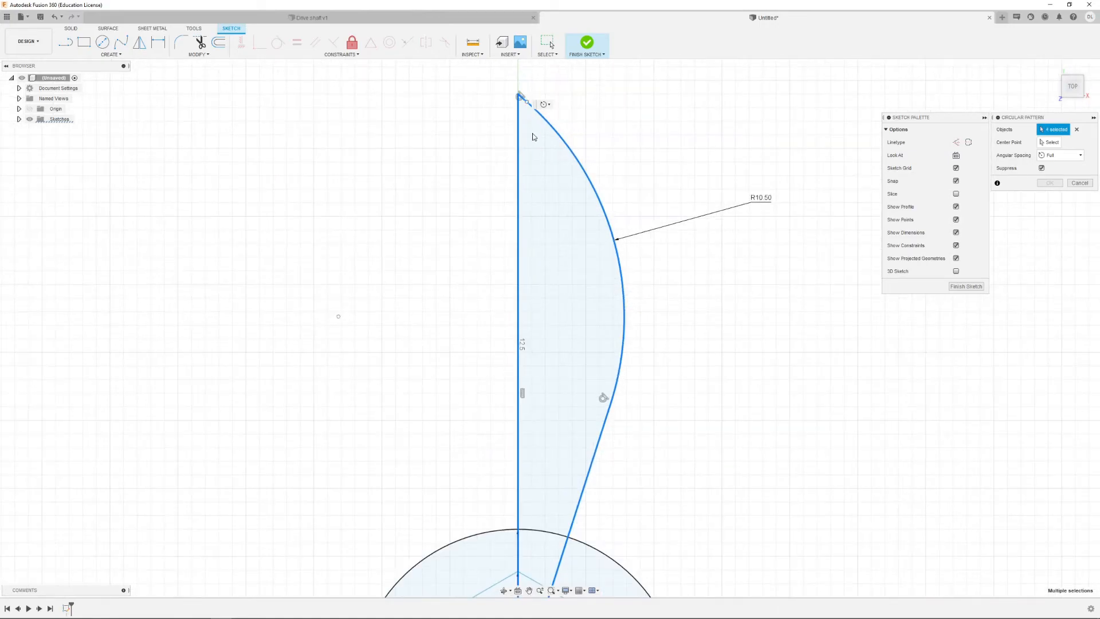
{"action": "scroll", "coordinate": [545, 236], "scroll_direction": "down", "scroll_amount": 5}
{"action": "middle_click_drag", "start_coordinate": [562, 295], "coordinate": [559, 210]}
{"action": "scroll", "coordinate": [559, 211], "scroll_direction": "down", "scroll_amount": 2}
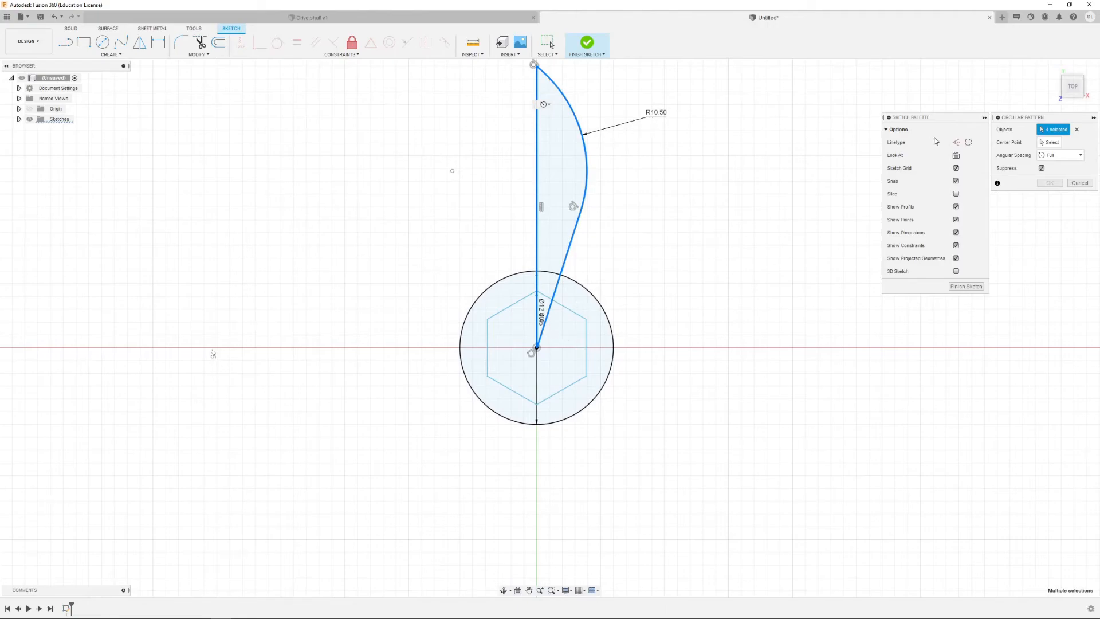
{"action": "left_click", "coordinate": [1048, 142]}
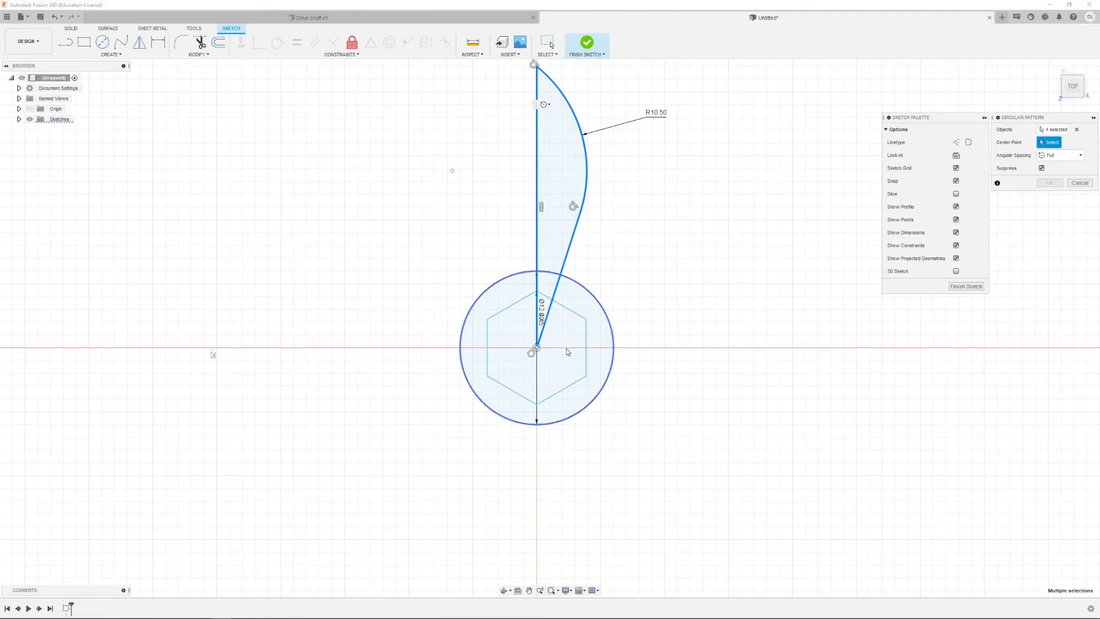
{"action": "left_click", "coordinate": [537, 348]}
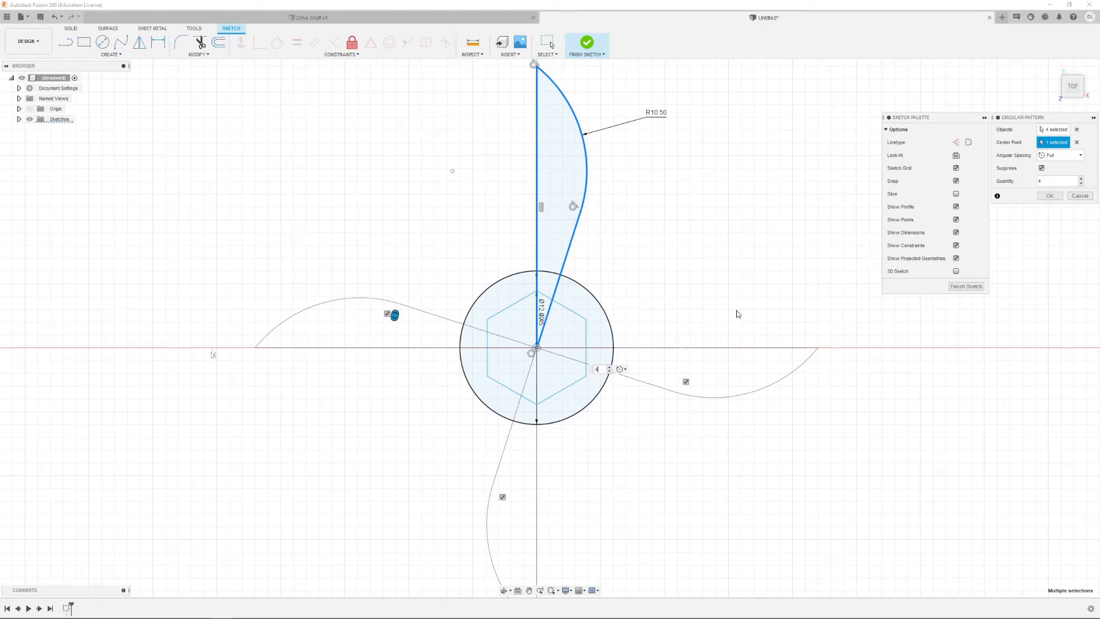
{"action": "left_click", "coordinate": [1061, 196]}
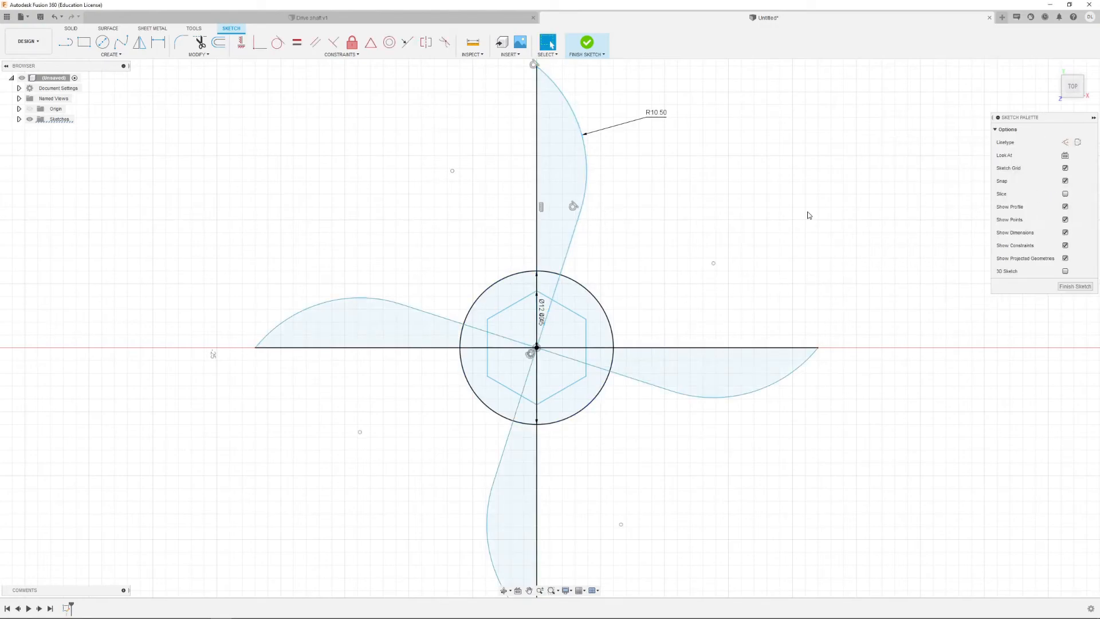
{"action": "left_click", "coordinate": [588, 46]}
- Extrude all profiles of the circular hub, including the hexagon area, together with the four blades 2 mm upward as a new body
{"action": "left_click", "coordinate": [570, 288]}
{"action": "middle_click_drag", "start_coordinate": [571, 288], "coordinate": [504, 236], "text": "shift"}
{"action": "left_click", "coordinate": [505, 237]}
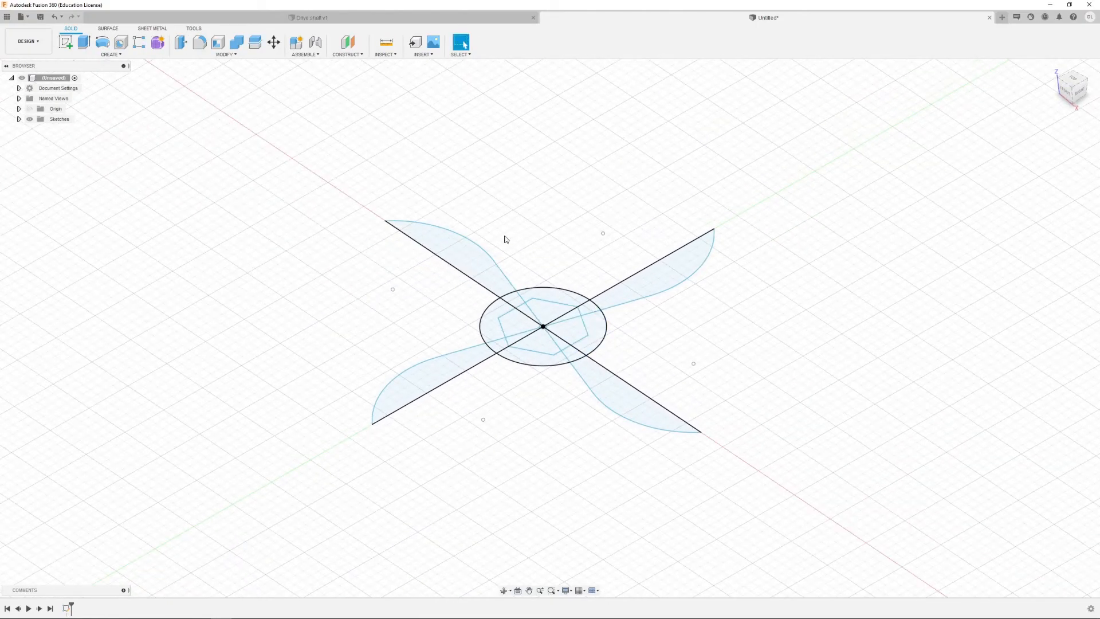
{"action": "left_click", "coordinate": [84, 43]}
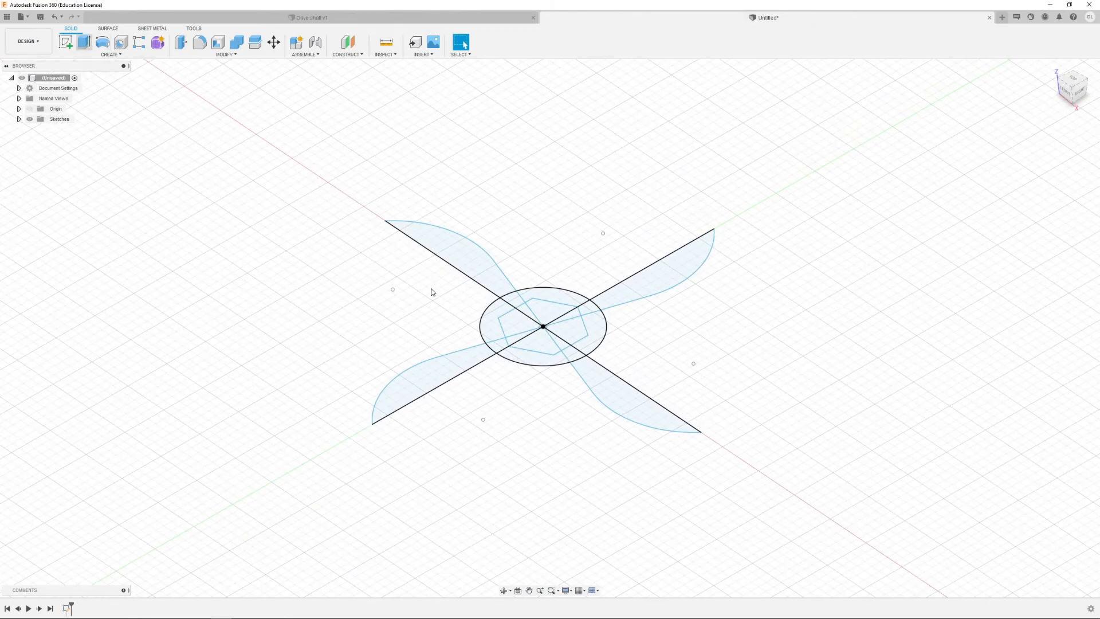
{"action": "left_click", "coordinate": [491, 326]}
{"action": "left_click", "coordinate": [519, 321]}
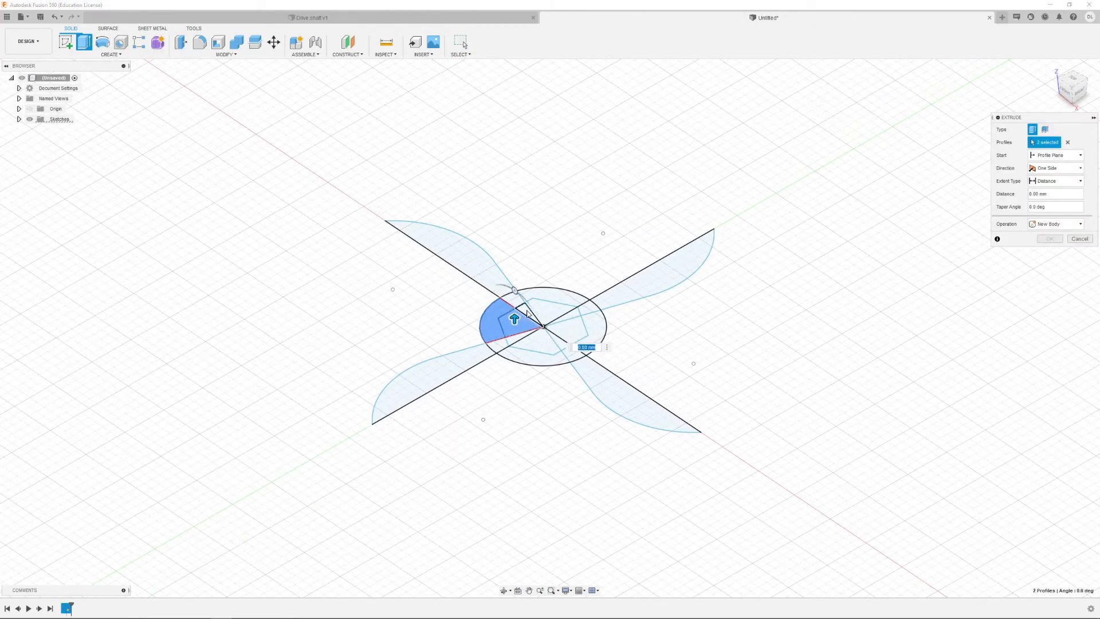
{"action": "left_click", "coordinate": [513, 298]}
{"action": "left_click", "coordinate": [498, 345]}
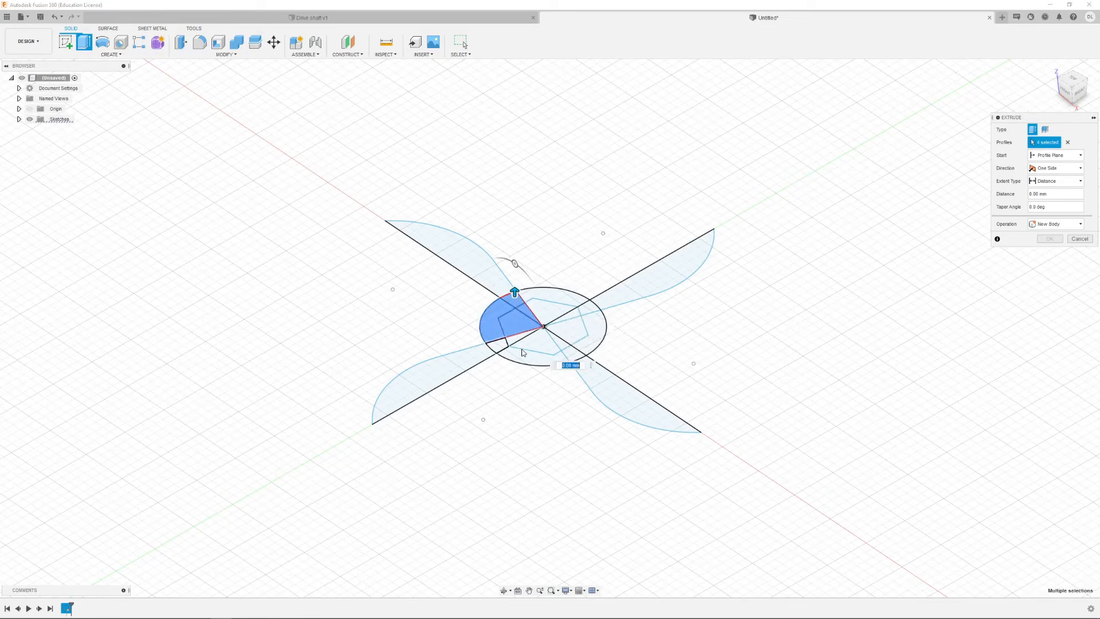
{"action": "left_click", "coordinate": [528, 353]}
{"action": "left_click", "coordinate": [534, 342]}
{"action": "left_click", "coordinate": [520, 337]}
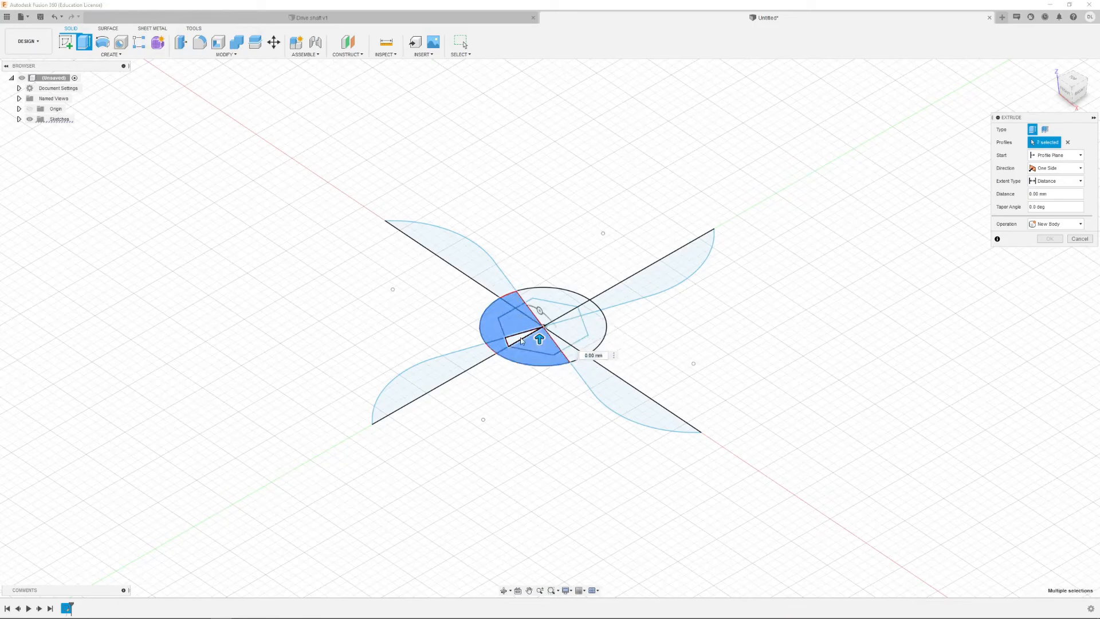
{"action": "left_click", "coordinate": [560, 345]}
{"action": "left_click", "coordinate": [576, 351]}
{"action": "left_click", "coordinate": [595, 330]}
{"action": "left_click", "coordinate": [569, 320]}
{"action": "left_click", "coordinate": [567, 317]}
{"action": "left_click", "coordinate": [547, 311]}
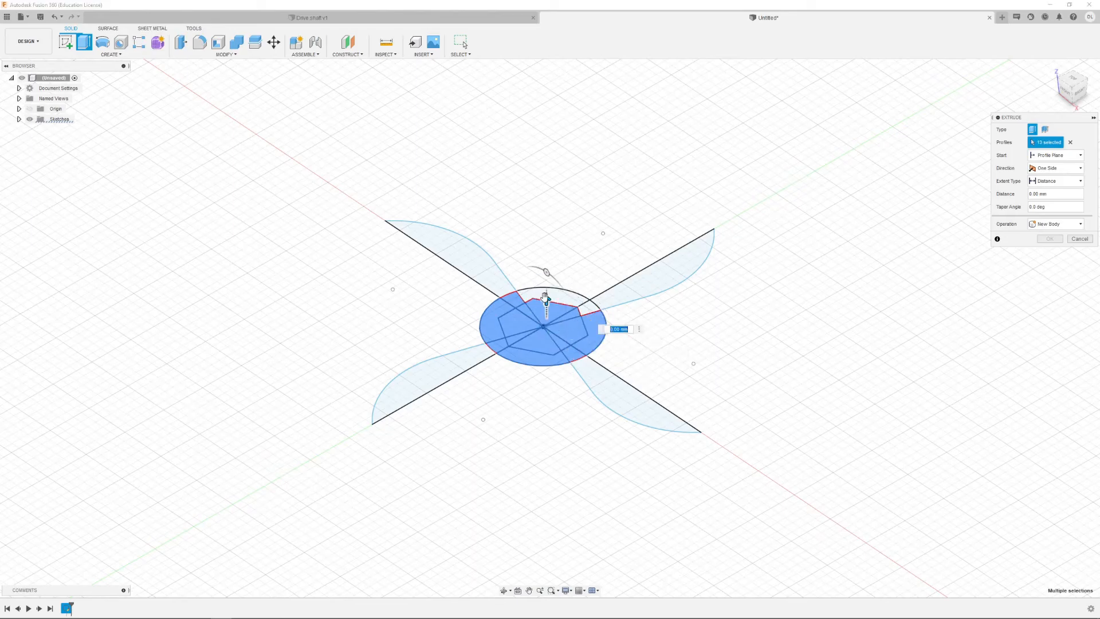
{"action": "left_click", "coordinate": [575, 300]}
{"action": "left_click", "coordinate": [591, 307]}
{"action": "left_click", "coordinate": [630, 296]}
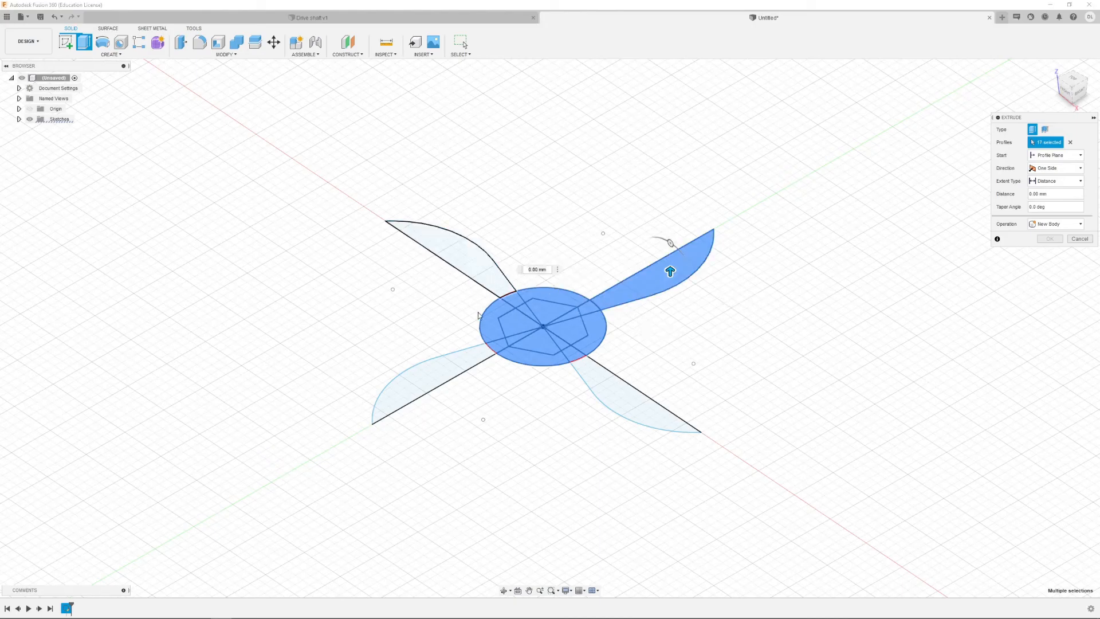
{"action": "left_click", "coordinate": [467, 252]}
{"action": "left_click", "coordinate": [421, 370]}
{"action": "left_click", "coordinate": [624, 395]}
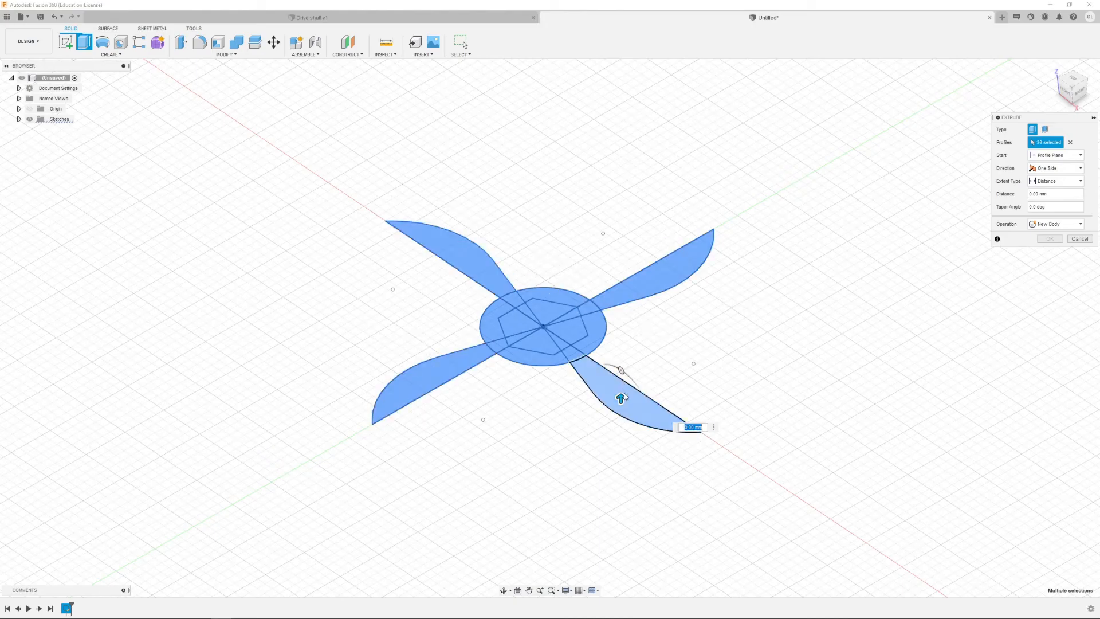
{"action": "left_click_drag", "start_coordinate": [623, 396], "coordinate": [622, 381]}
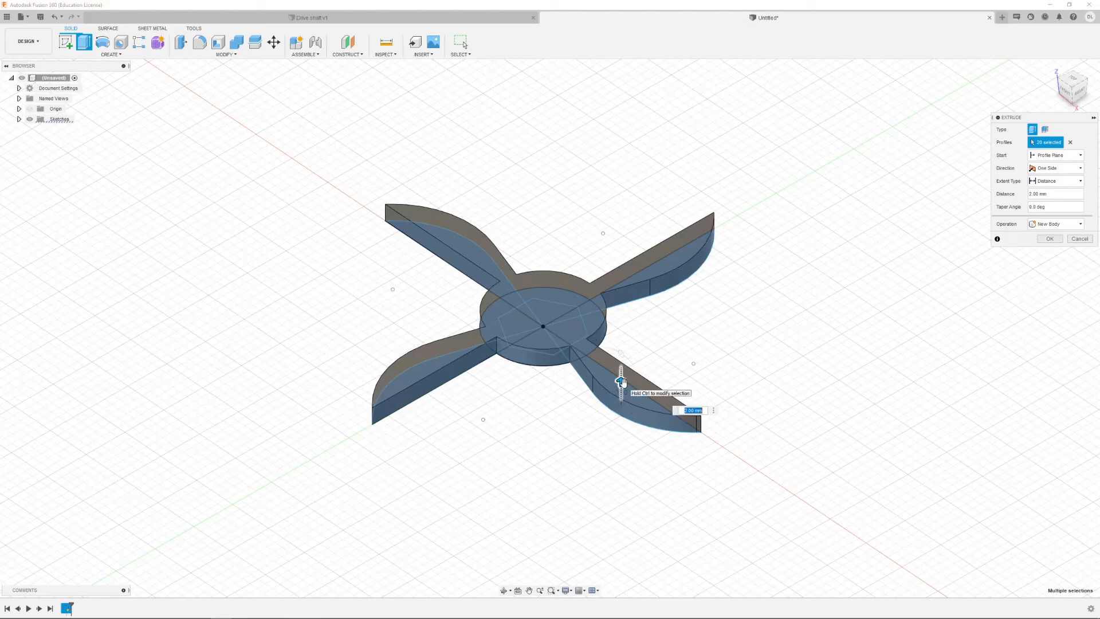
{"action": "key", "text": "Return"}
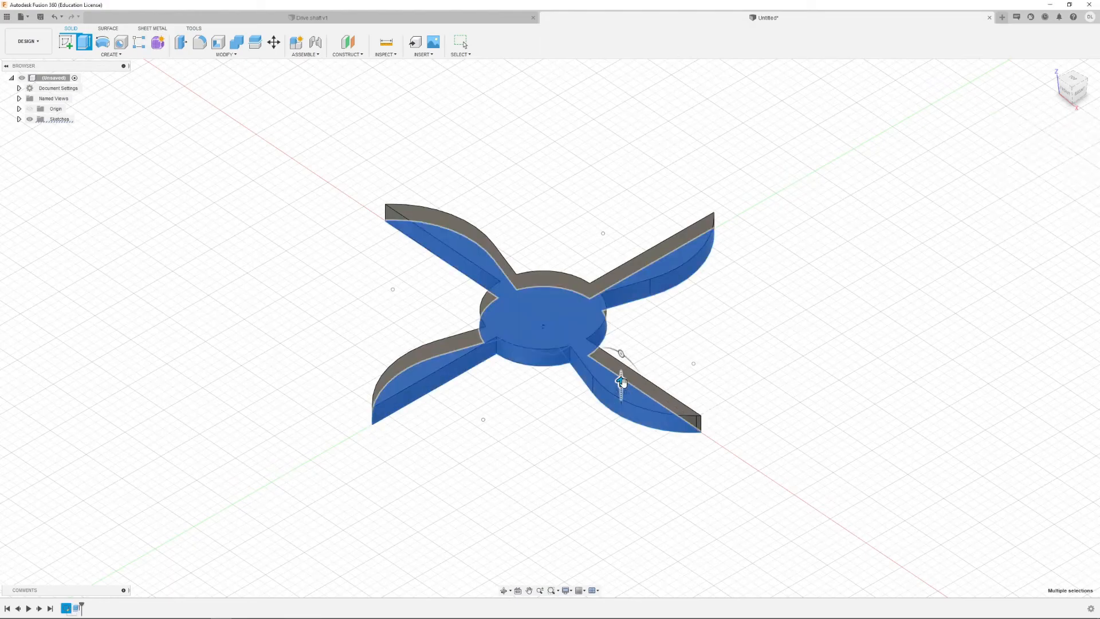
- Show the hub-and-blade sketch again on the underside of the extruded body
{"action": "left_click", "coordinate": [19, 119]}
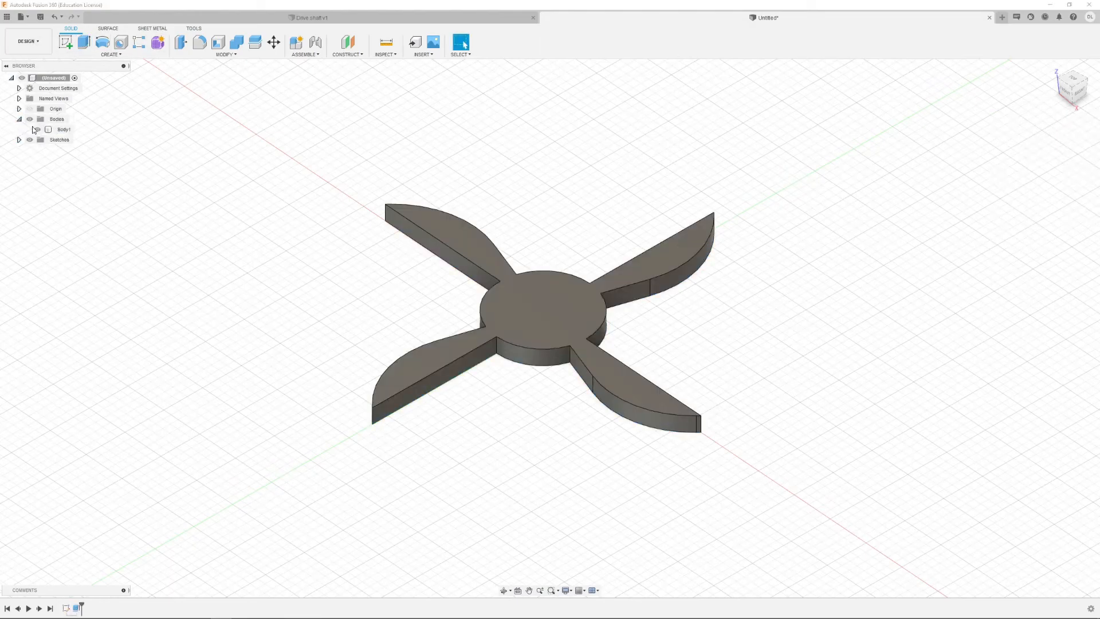
{"action": "left_click", "coordinate": [19, 119]}
{"action": "left_click", "coordinate": [19, 129]}
{"action": "mouse_move", "coordinate": [510, 400]}
{"action": "middle_mouse_down", "text": "shift"}
{"action": "mouse_move", "coordinate": [519, 369]}
{"action": "mouse_move", "coordinate": [471, 324]}
{"action": "middle_mouse_up", "text": "shift"}
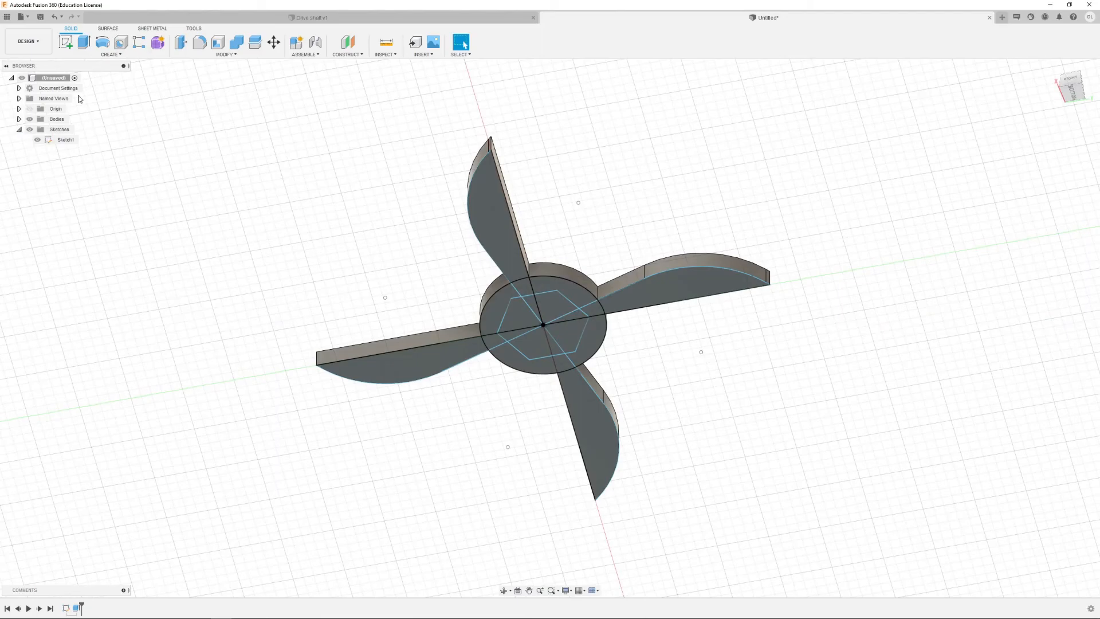
- Extrude all profiles inside the hexagon by -5 mm, away from the hub's underside, and join them to the body
{"action": "left_click", "coordinate": [84, 42]}
{"action": "left_click", "coordinate": [521, 315]}
{"action": "left_click", "coordinate": [532, 304]}
{"action": "left_click", "coordinate": [554, 310]}
{"action": "left_click", "coordinate": [569, 318]}
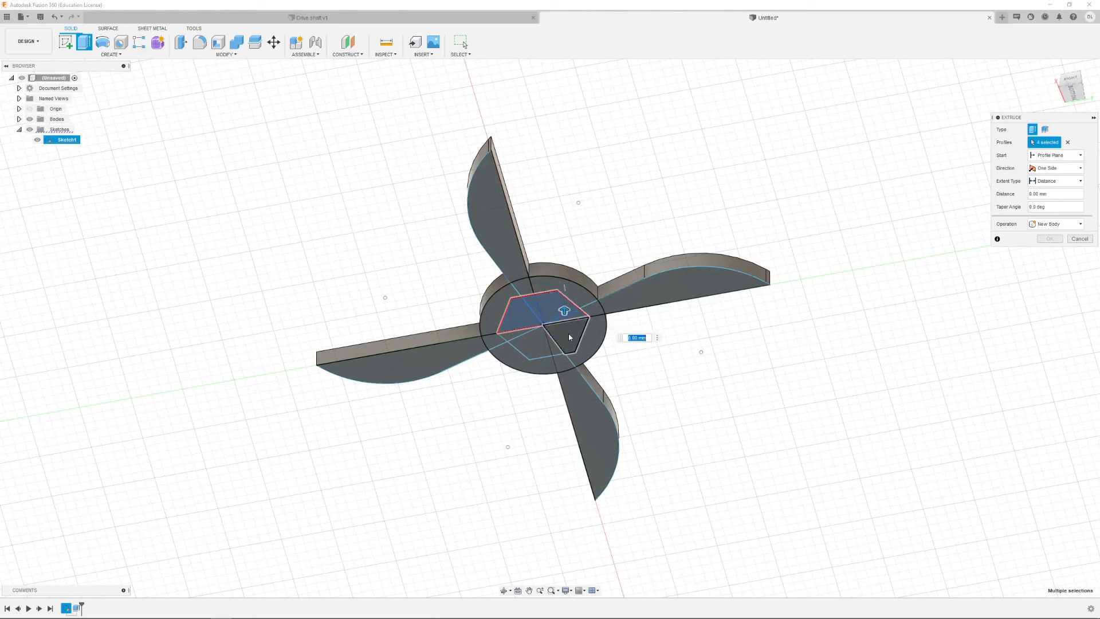
{"action": "left_click", "coordinate": [569, 344]}
{"action": "left_click", "coordinate": [555, 351]}
{"action": "left_click", "coordinate": [512, 338]}
{"action": "left_click_drag", "start_coordinate": [521, 328], "coordinate": [521, 360]}
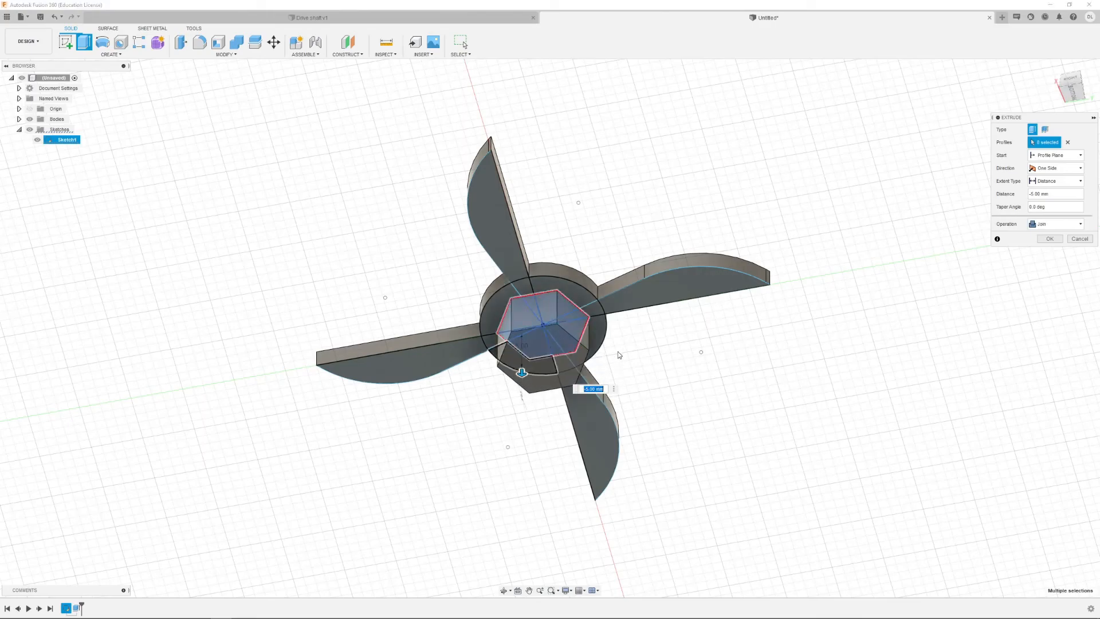
{"action": "key", "text": "Return"}
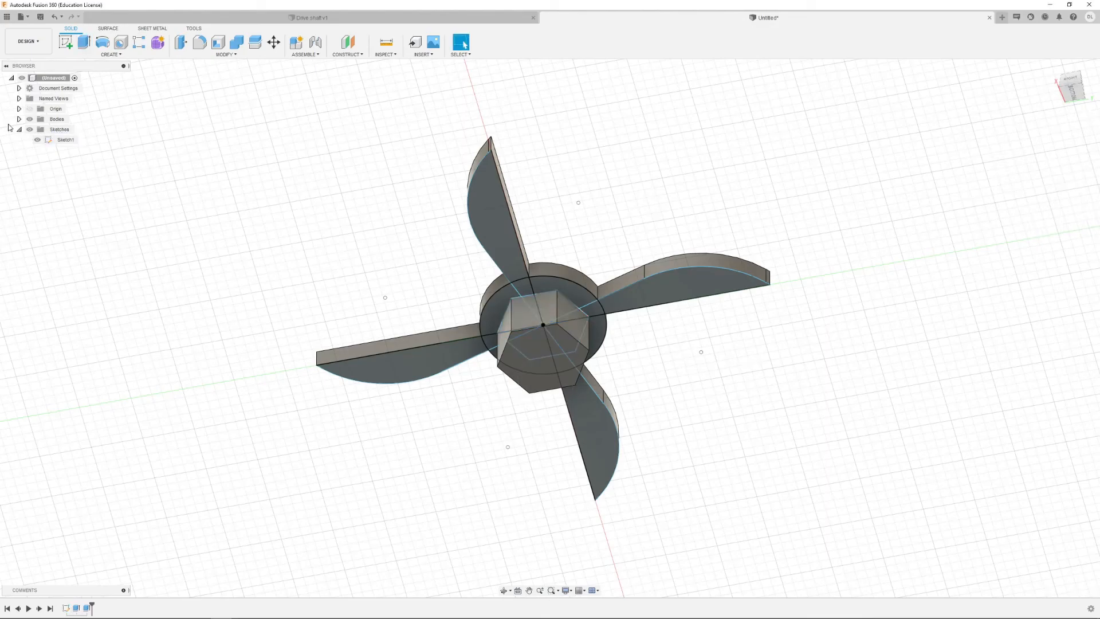
- Hide the hub-and-blade sketch beneath the finished four-bladed body
{"action": "left_click", "coordinate": [37, 140]}
{"action": "left_click", "coordinate": [21, 132]}
{"action": "mouse_move", "coordinate": [325, 238]}
{"action": "middle_mouse_down", "text": "shift"}
{"action": "mouse_move", "coordinate": [335, 291]}
{"action": "mouse_move", "coordinate": [309, 290]}
{"action": "mouse_move", "coordinate": [304, 304]}
{"action": "middle_mouse_up", "text": "shift"}
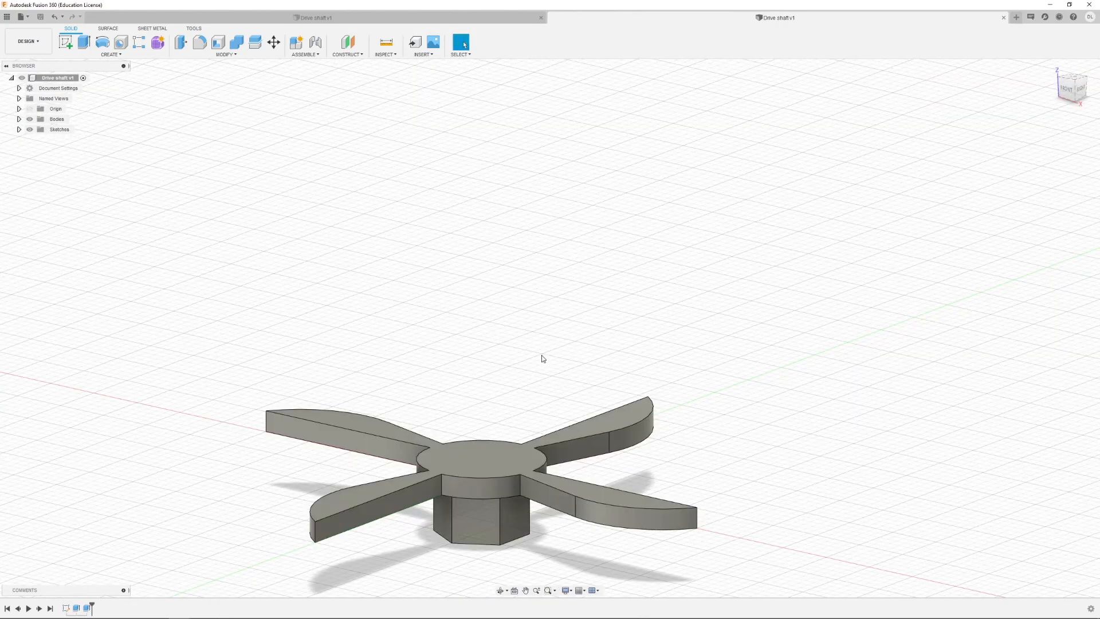
{"action": "middle_click_drag", "start_coordinate": [543, 359], "coordinate": [504, 405], "text": "shift"}
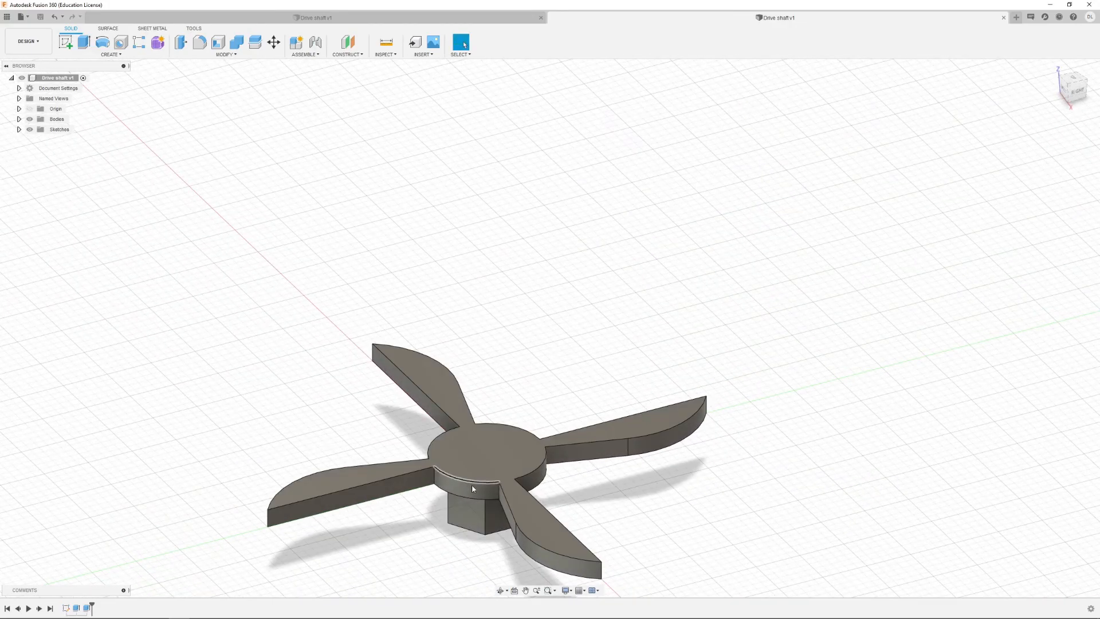